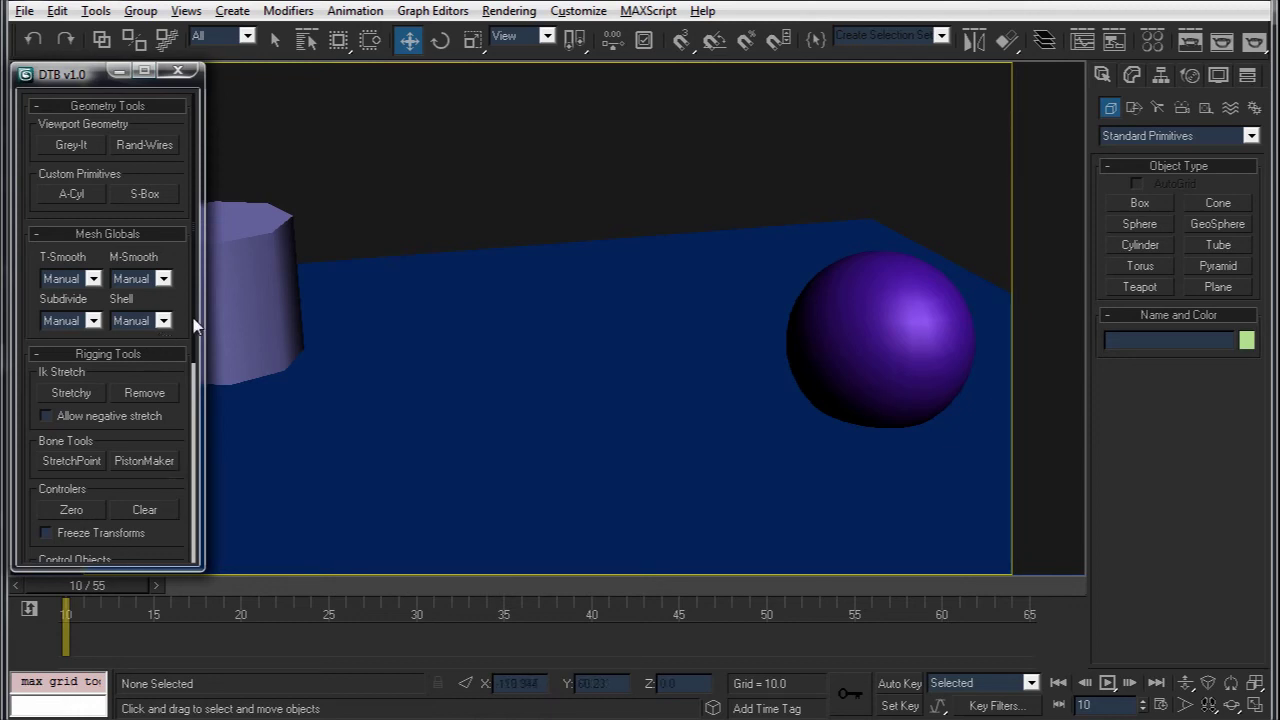
Open the AE Position export tool from the DTB panel and close the DTB toolbox.
scroll(171, 317, "down", 5)
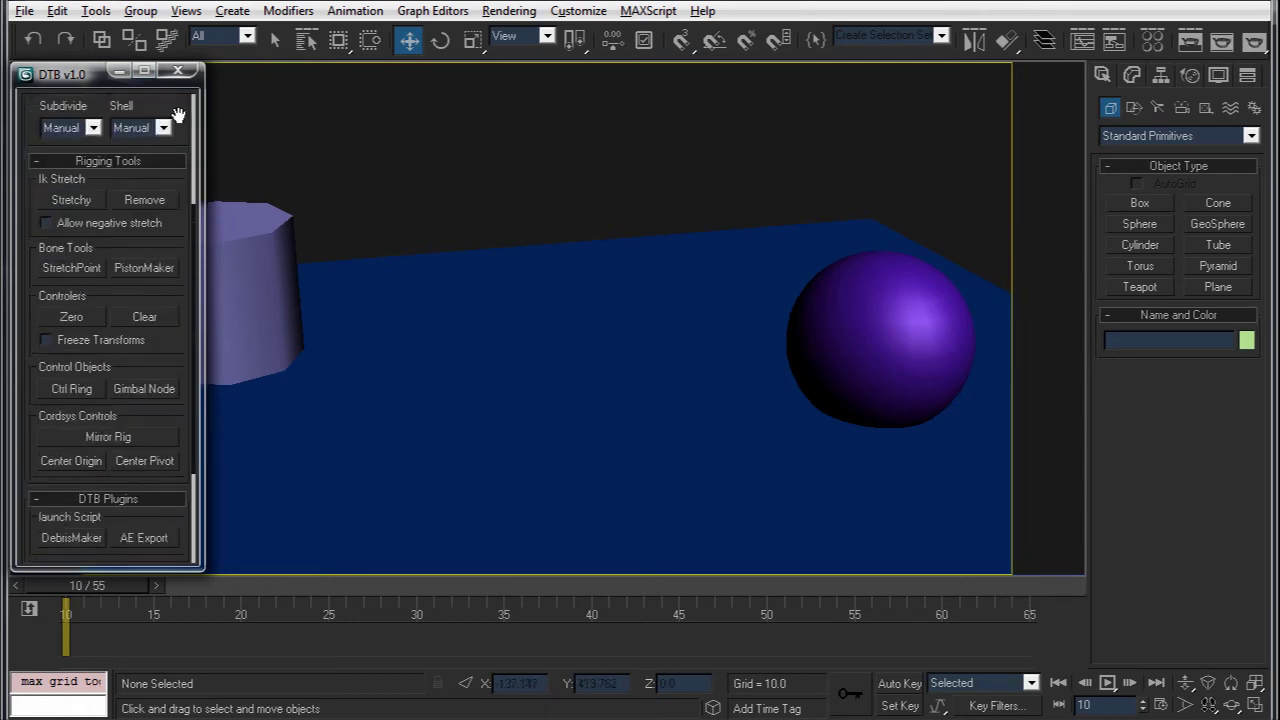
scroll(165, 320, "down", 2)
scroll(165, 320, "up", 5)
scroll(165, 320, "down", 5)
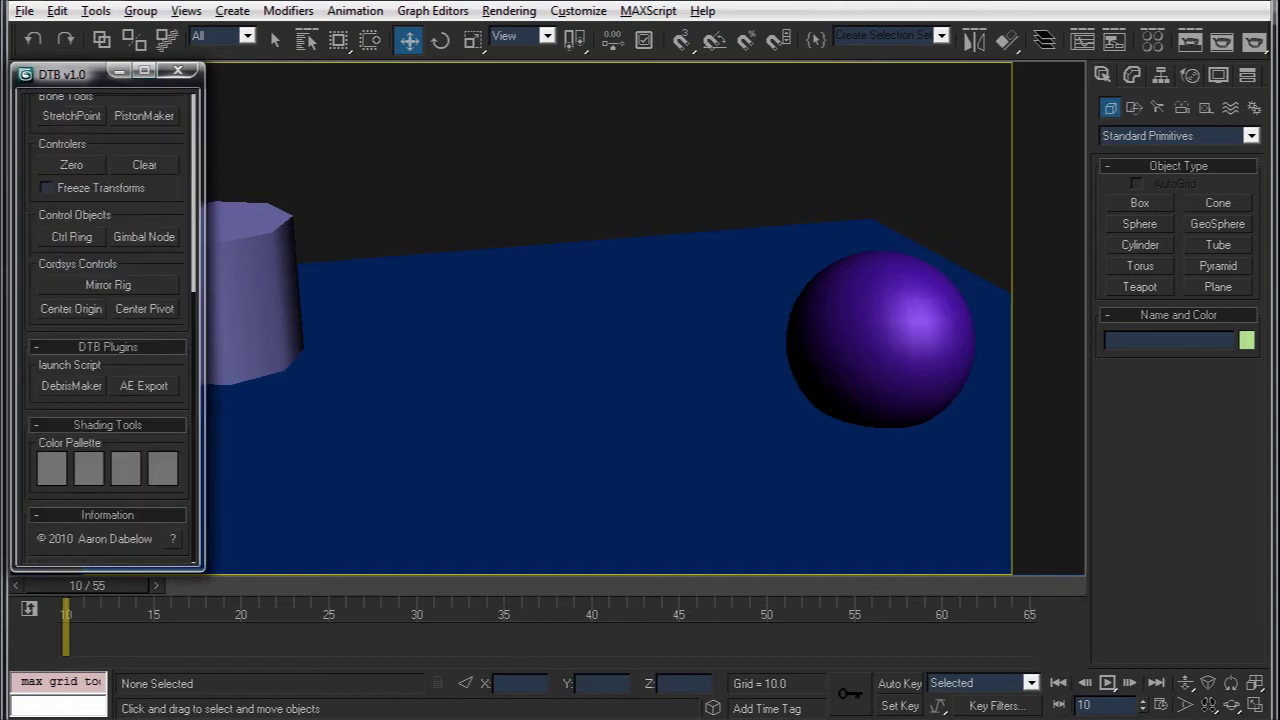
left_click(144, 385)
left_click(178, 70)
Move the AE Position window to the left, select the purple sphere, and switch to After Effects.
left_click_drag(262, 72, 97, 97)
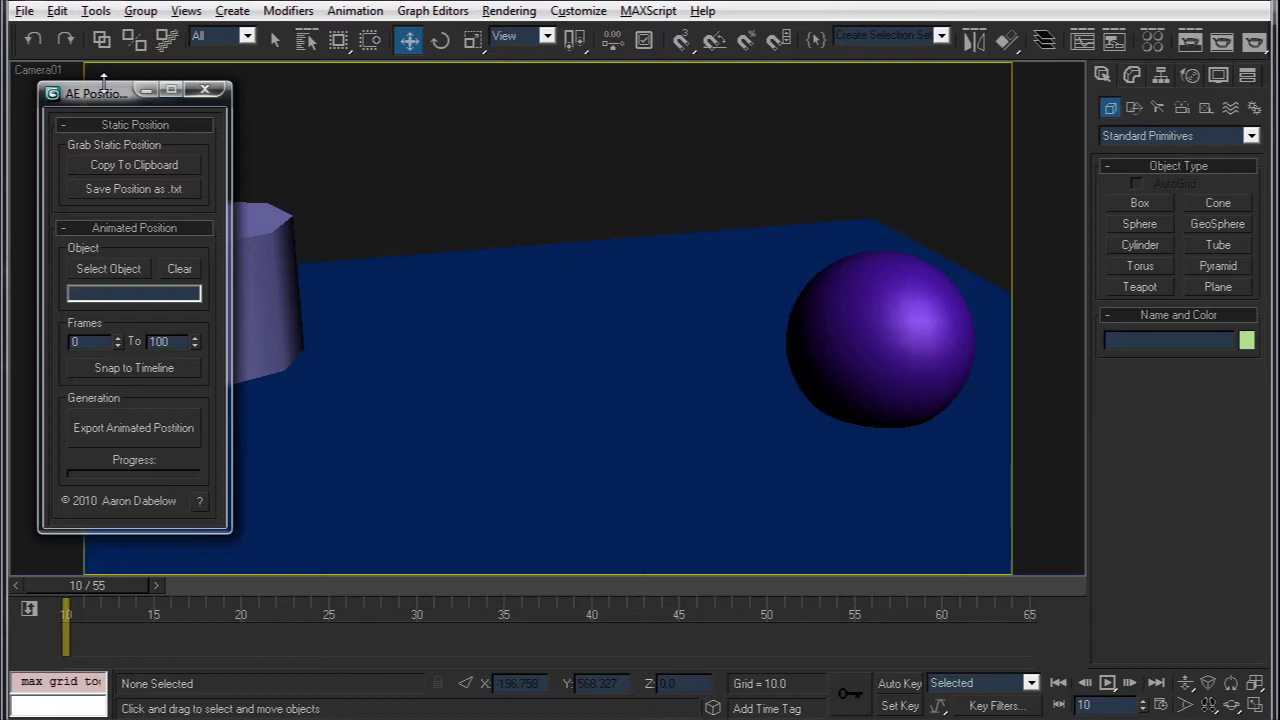
left_click_drag(104, 96, 99, 94)
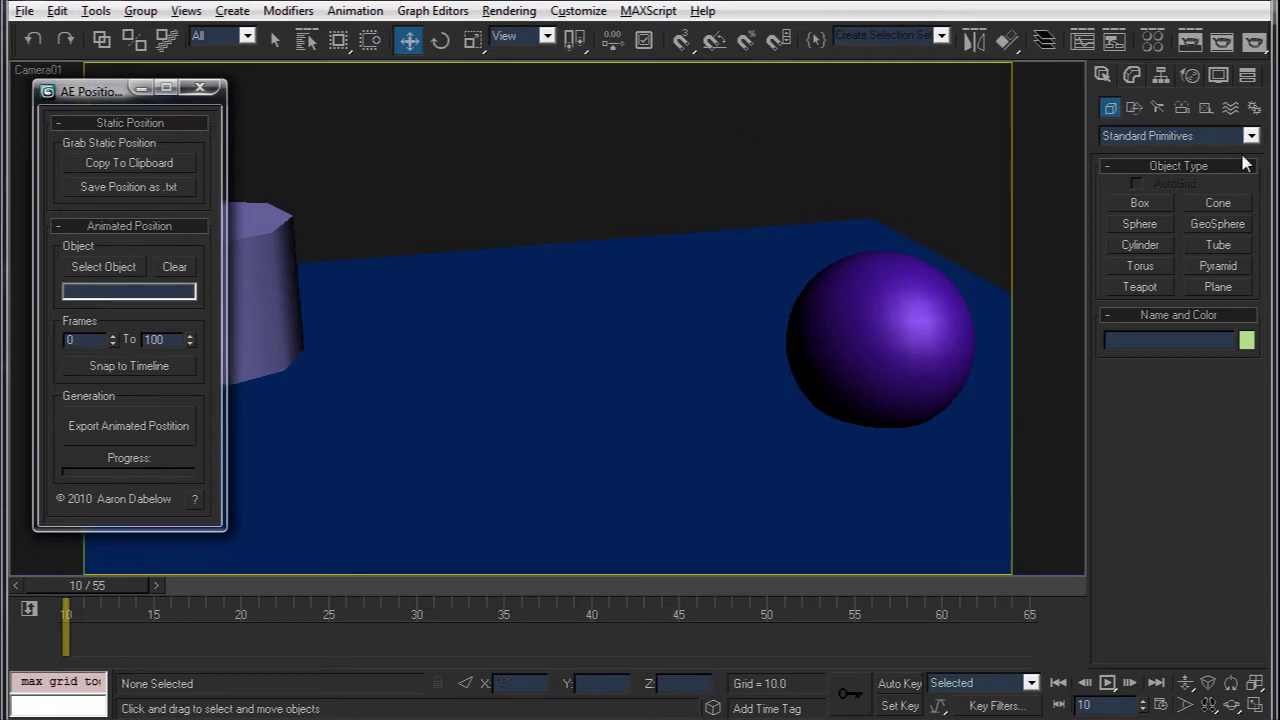
left_click(830, 355)
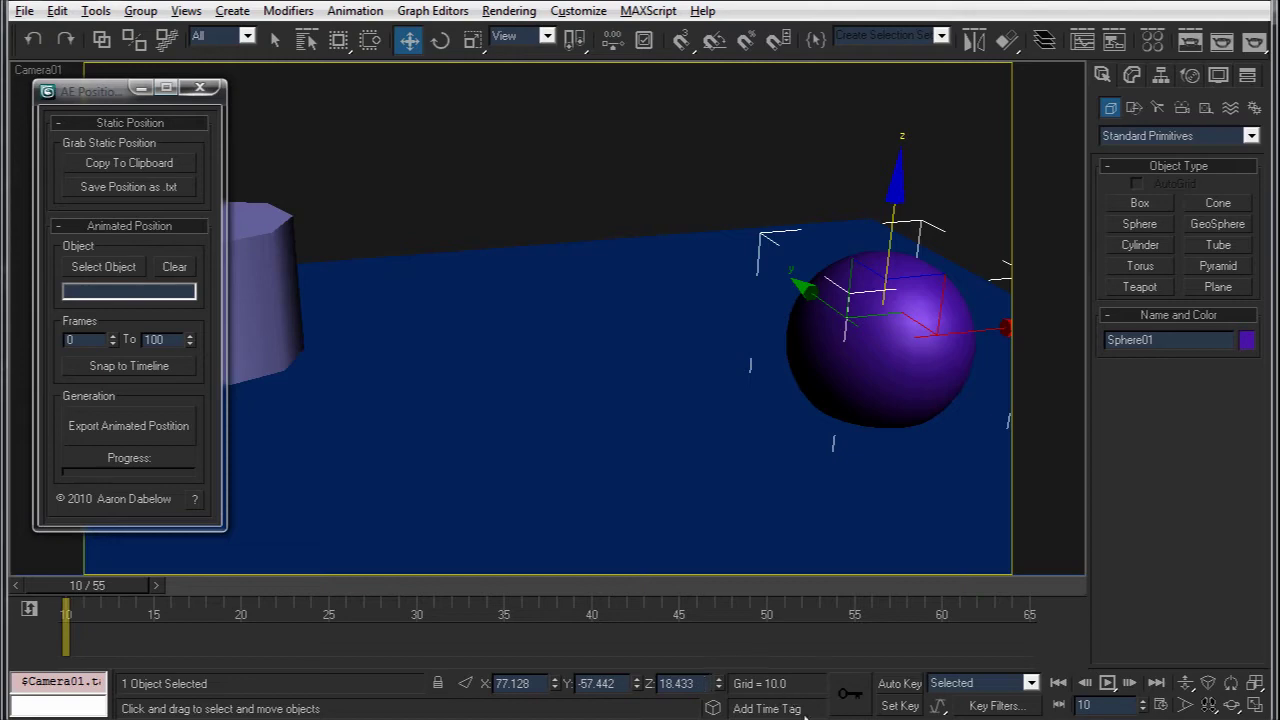
left_click(855, 665)
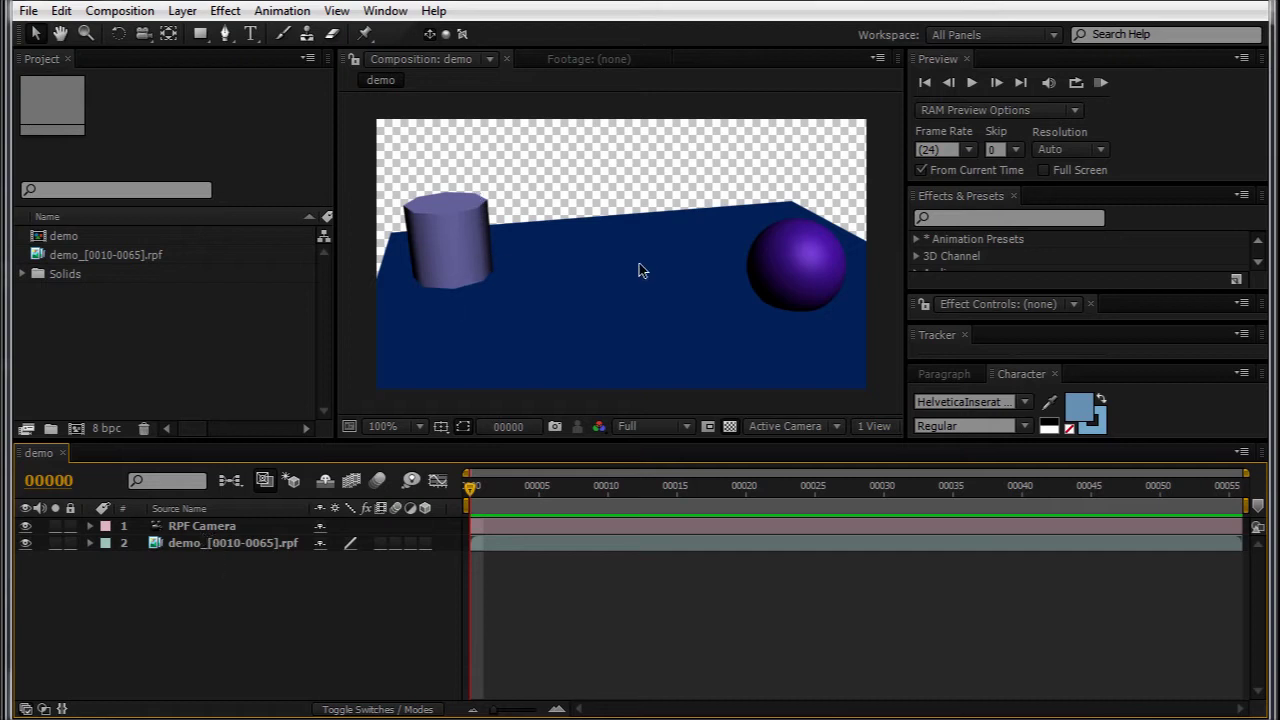
Check the RPF Camera layer's Camera Settings, confirming its 45° angle of view.
left_click(201, 532)
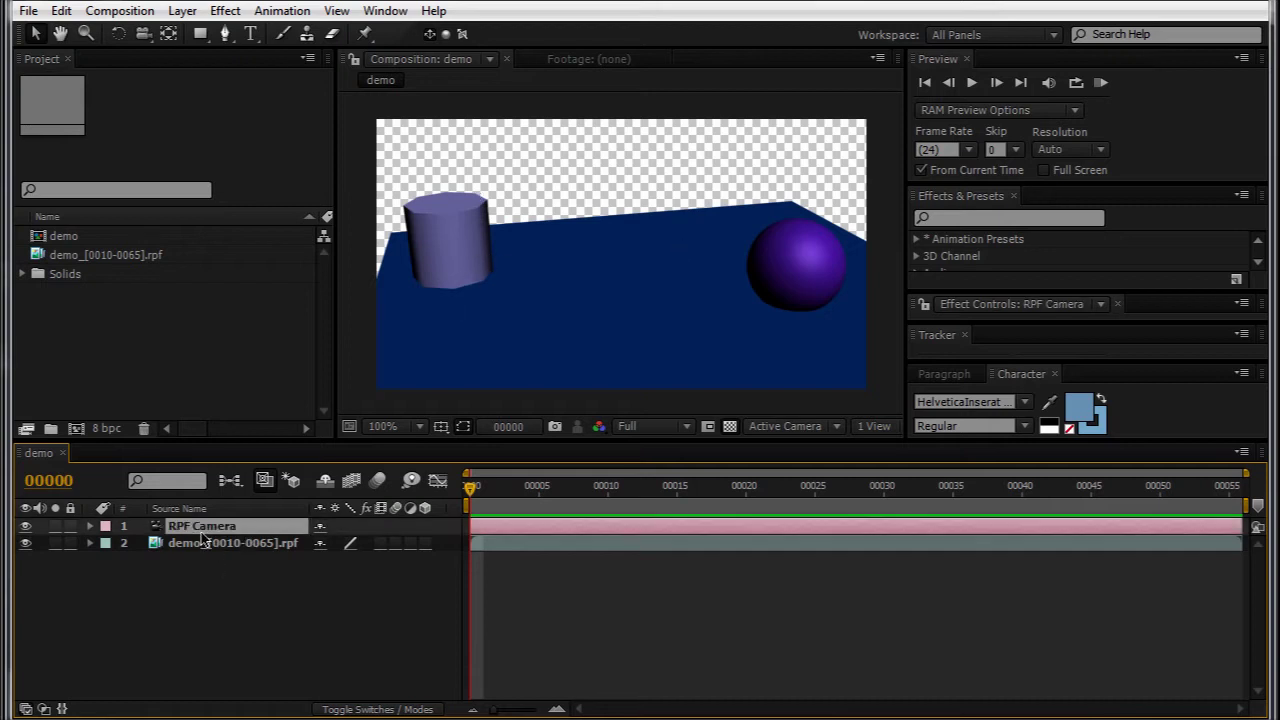
double_click(158, 525)
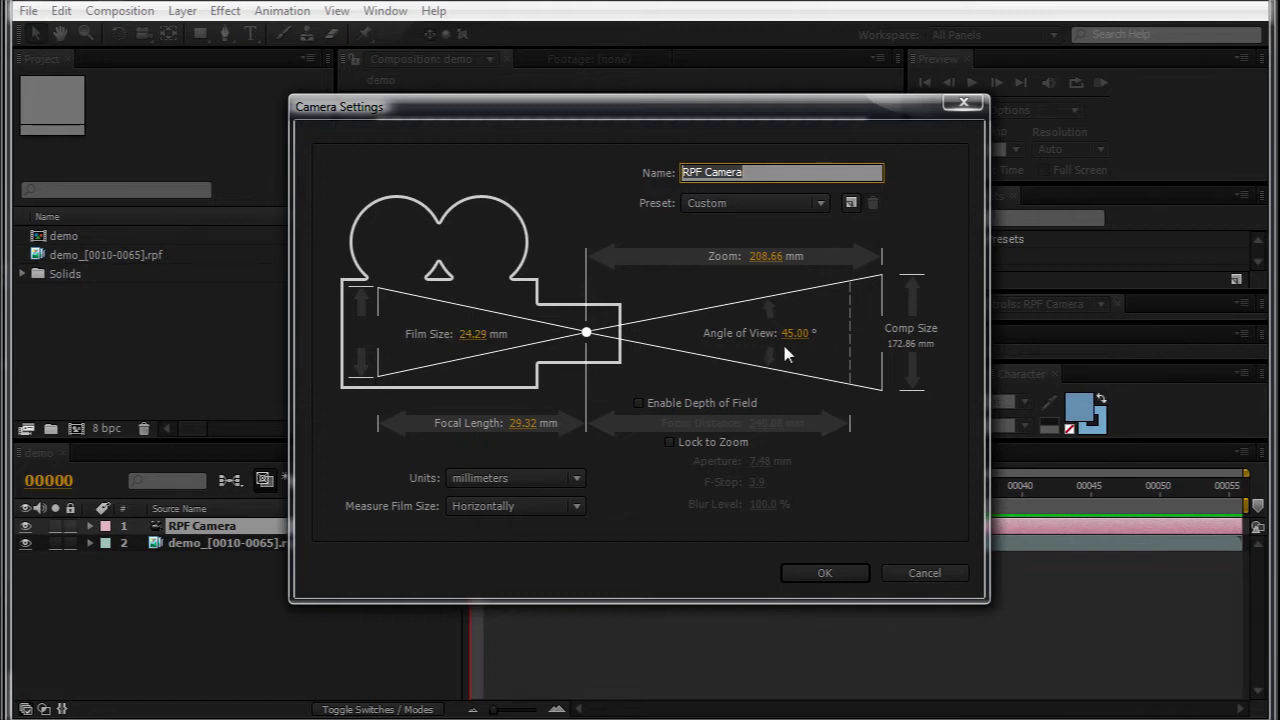
left_click(826, 574)
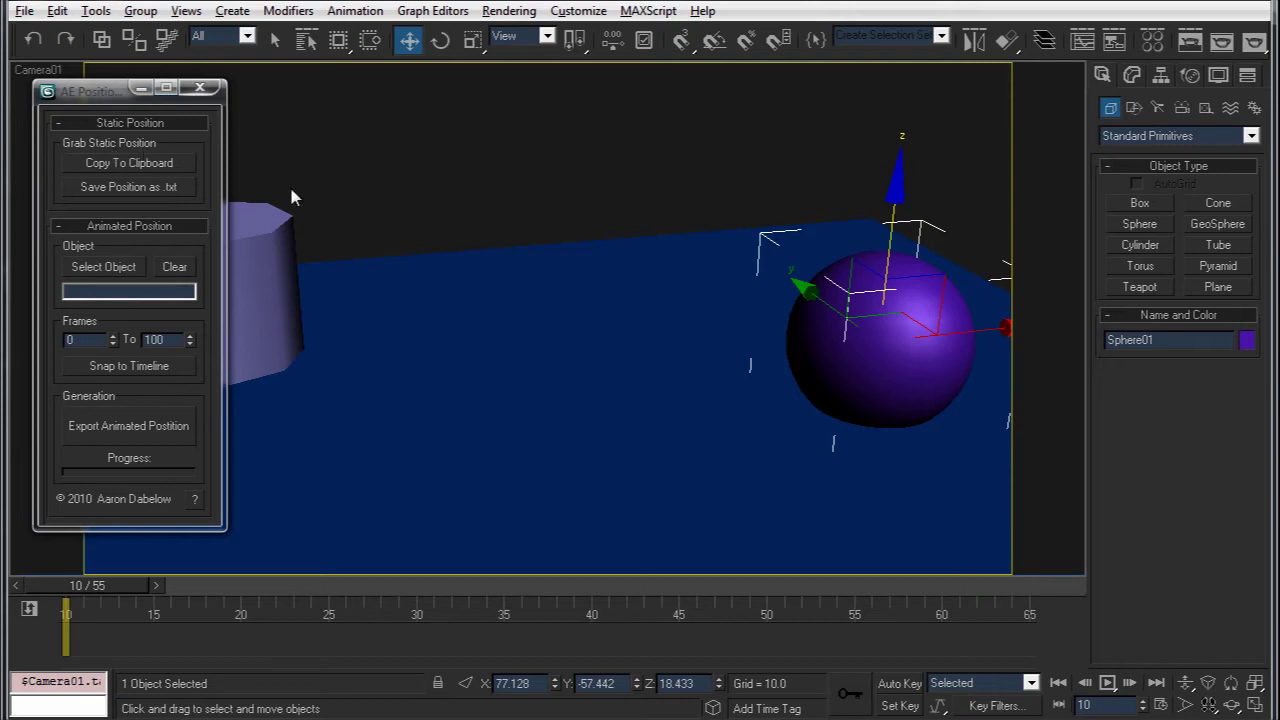
Select Camera01 from the viewport label and show its 45° field of view in the Modify panel.
right_click(30, 69)
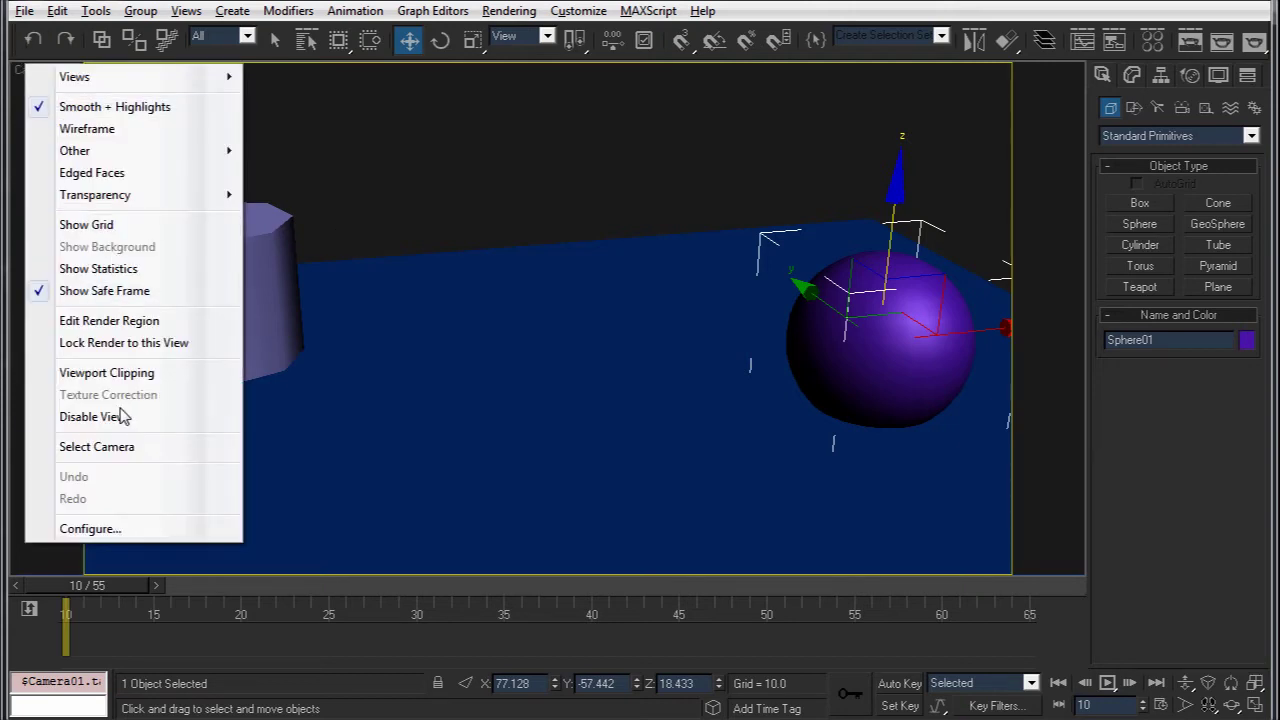
left_click(118, 446)
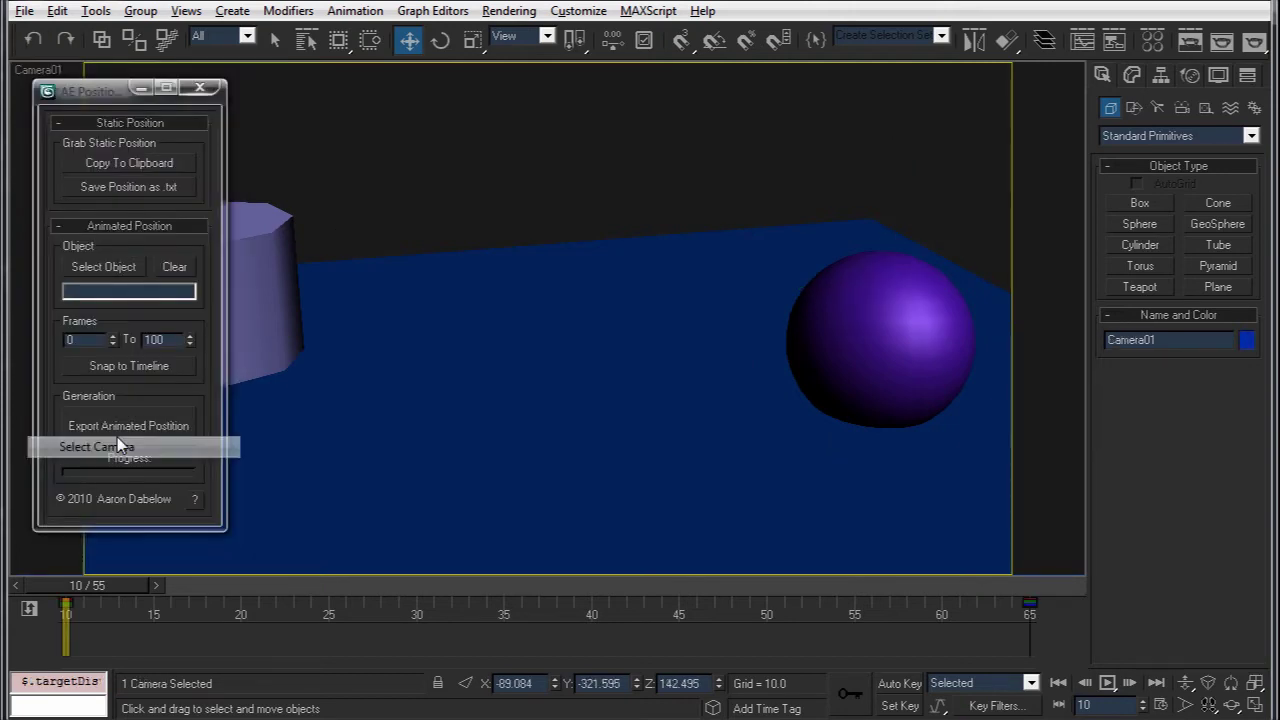
left_click(1132, 76)
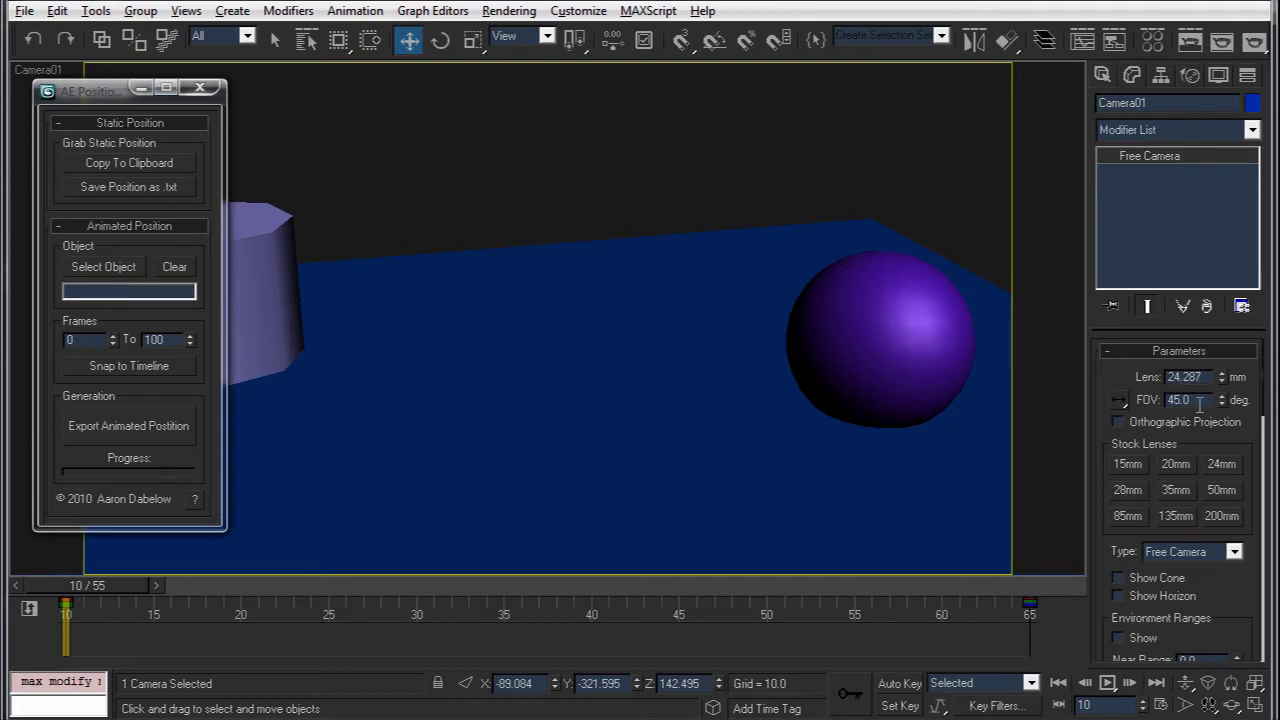
Minimize the AE Position exporter window and return to After Effects.
left_click(141, 89)
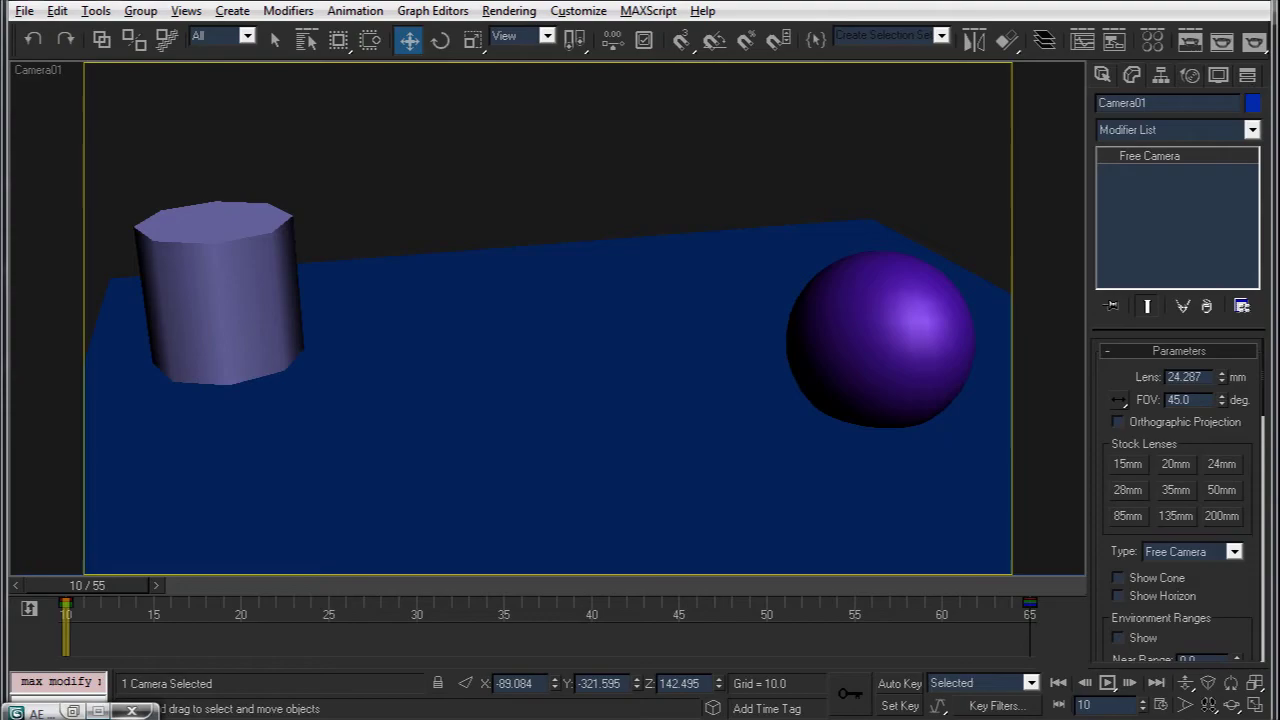
mouse_move(850, 718)
left_click(848, 660)
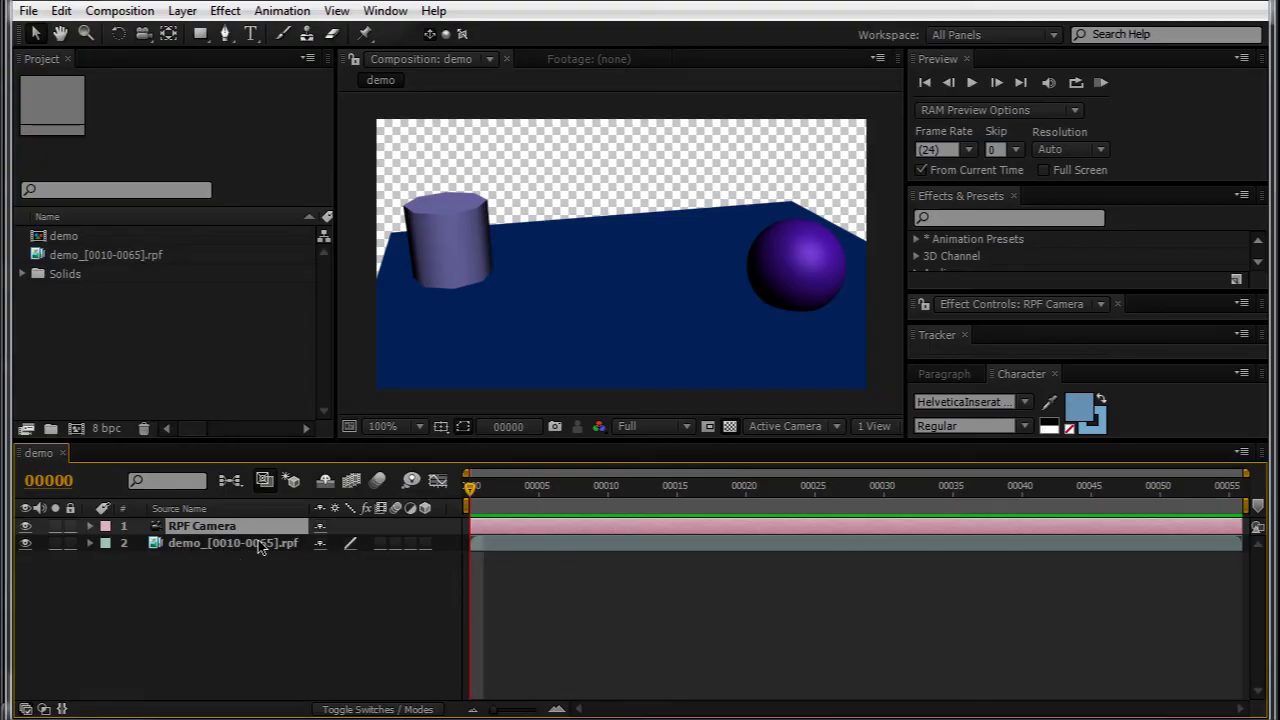
Apply Keyframe Assistant > RPF Camera Import to the demo_[0010-0065].rpf layer.
left_click(258, 544)
right_click(258, 544)
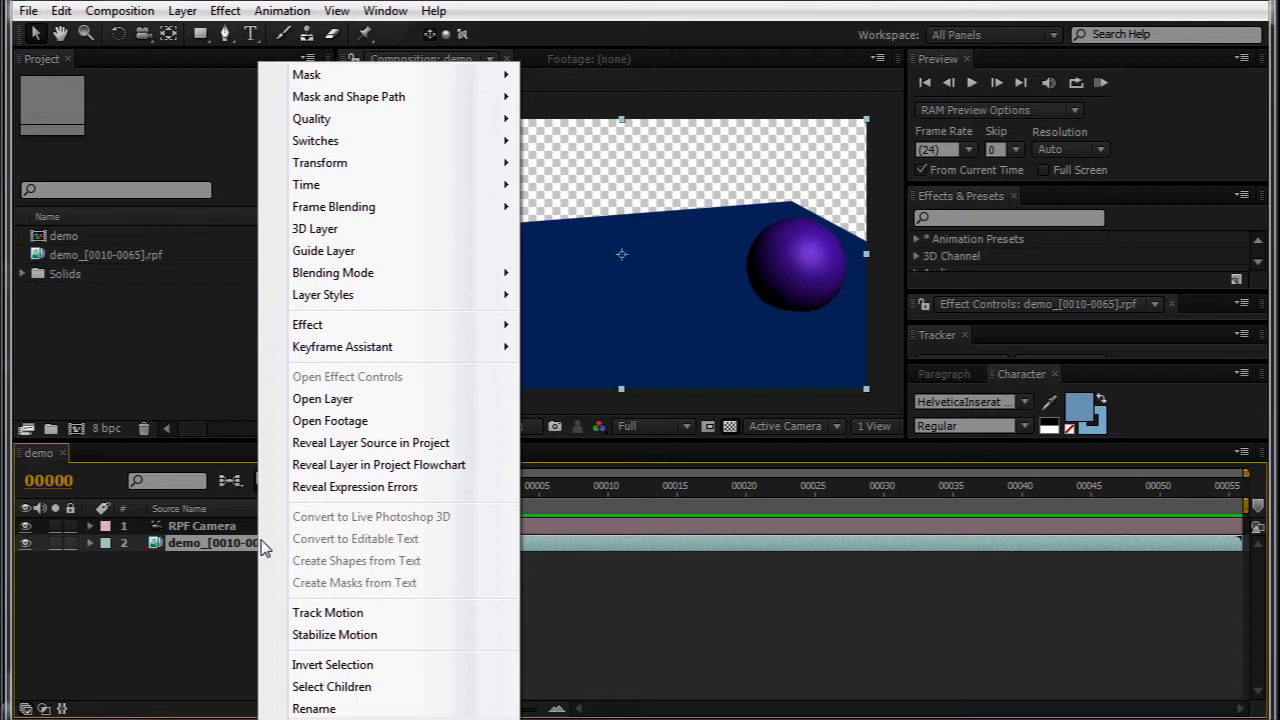
mouse_move(333, 355)
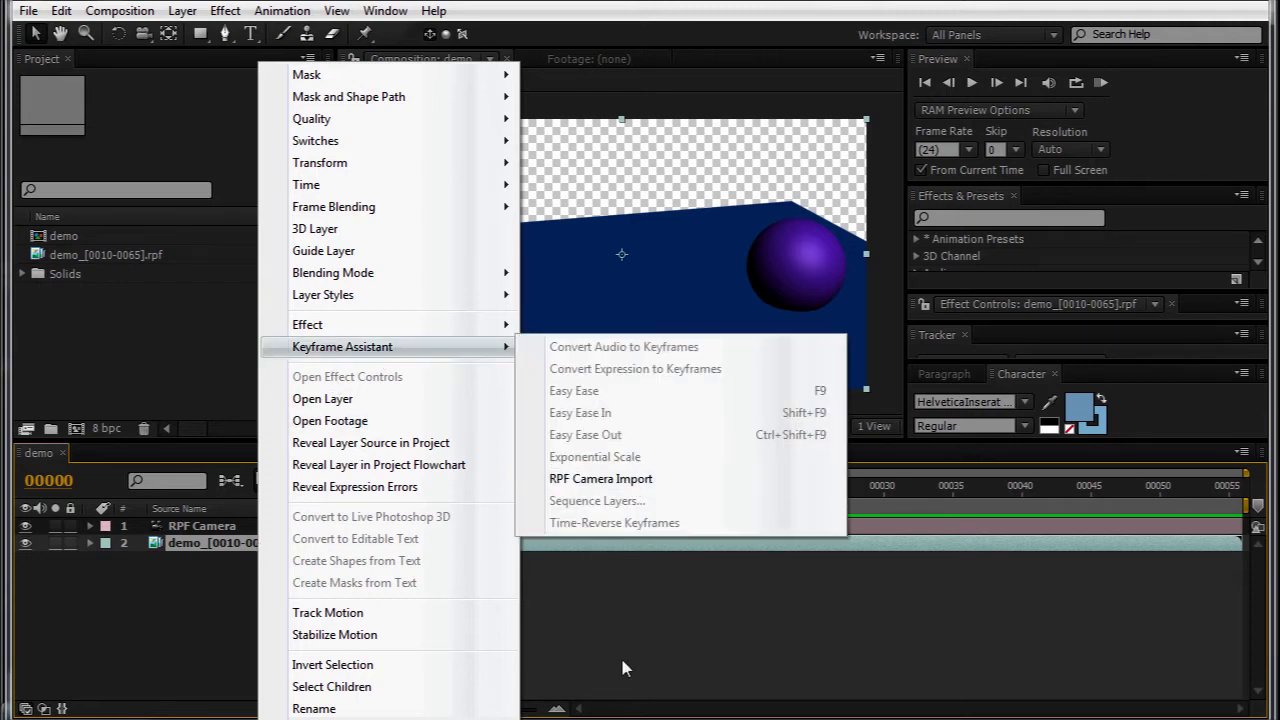
left_click(633, 484)
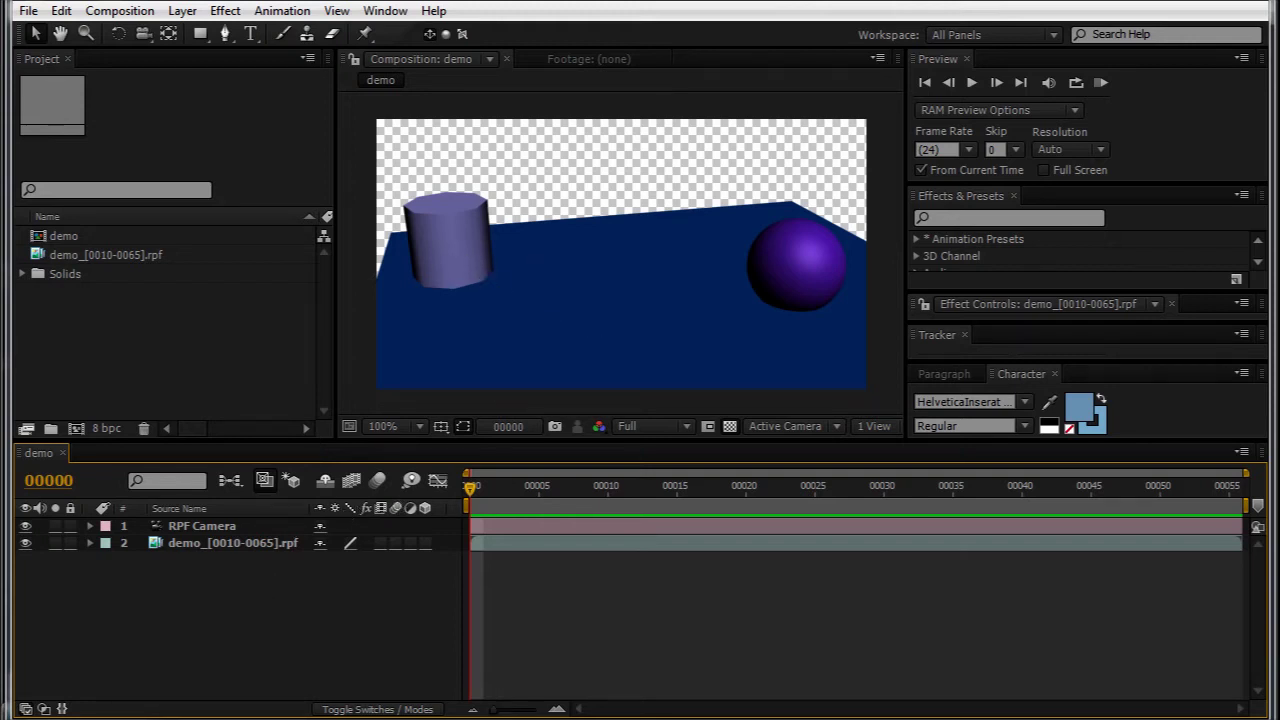
Back in 3ds Max, start a Point helper from Create > Helpers with AutoGrid enabled.
left_click(528, 665)
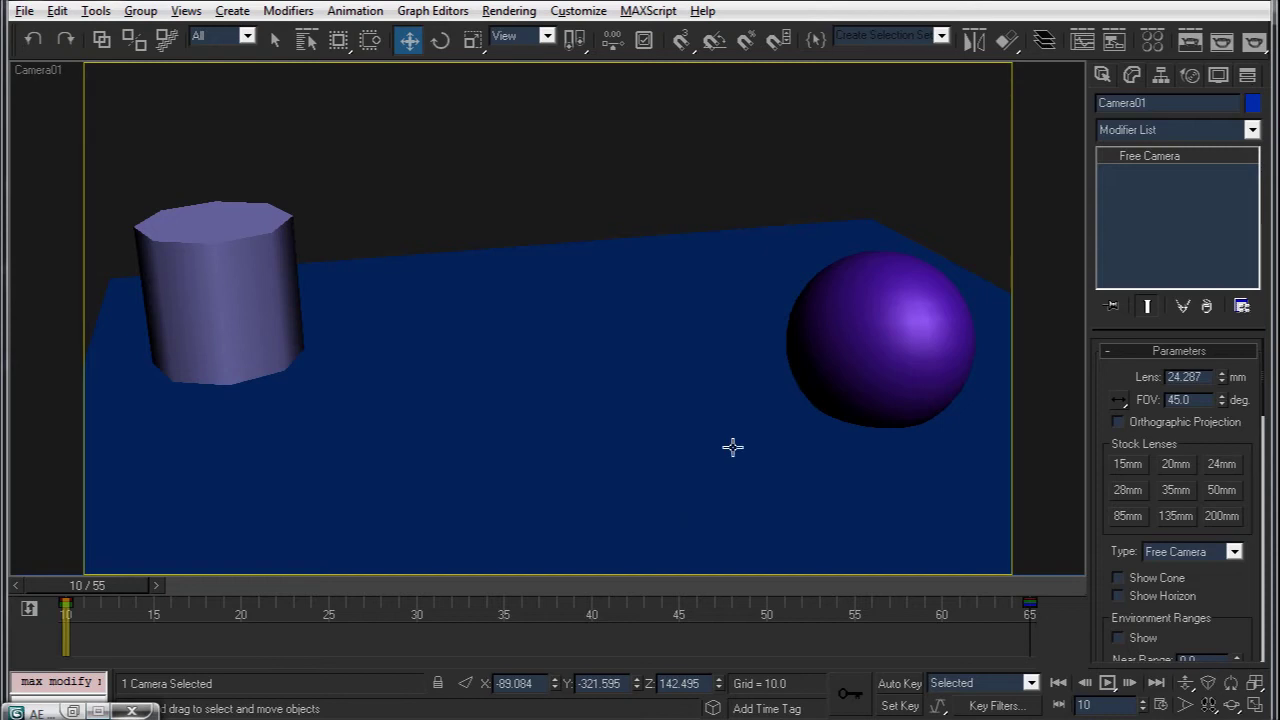
left_click(1103, 76)
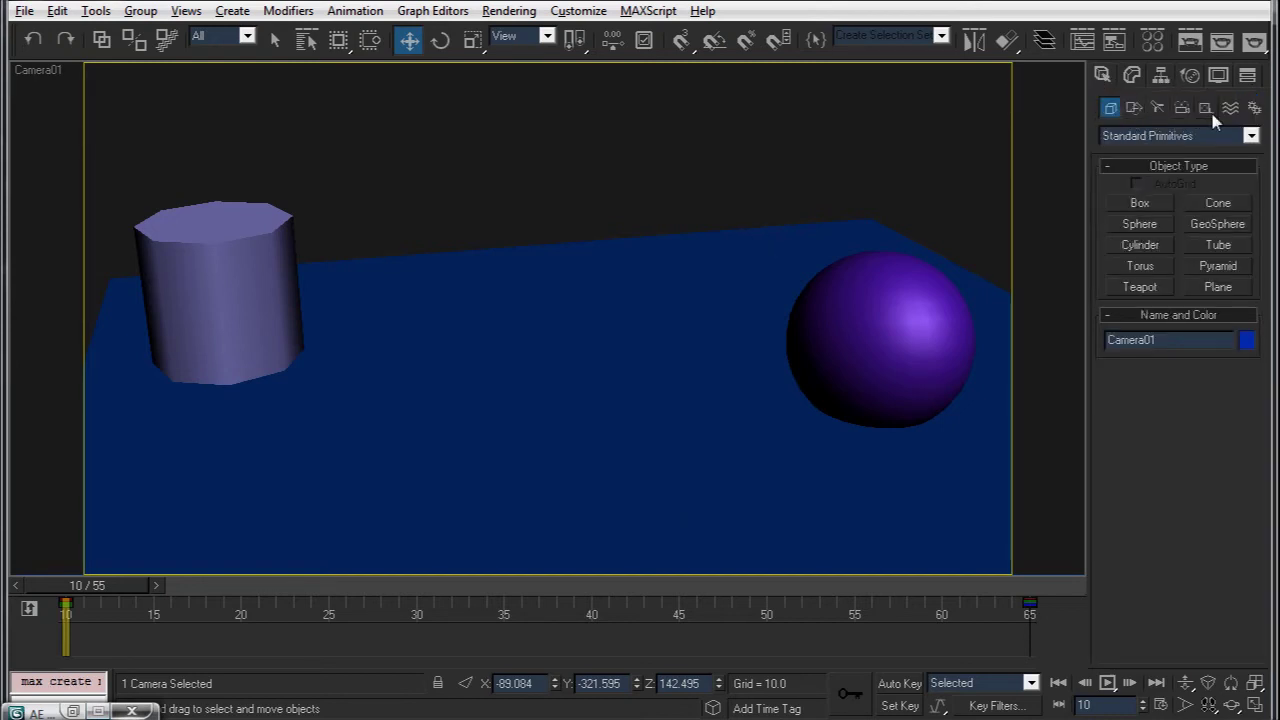
left_click(1157, 108)
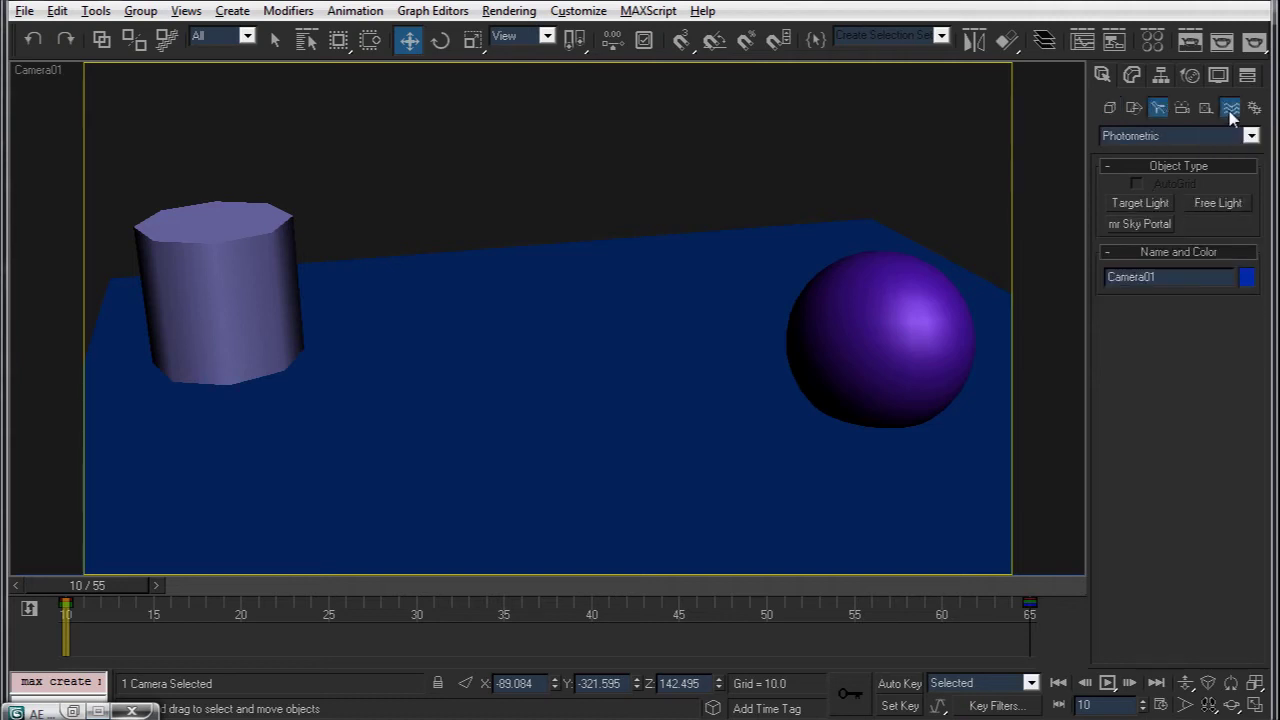
left_click(1230, 108)
left_click(1206, 109)
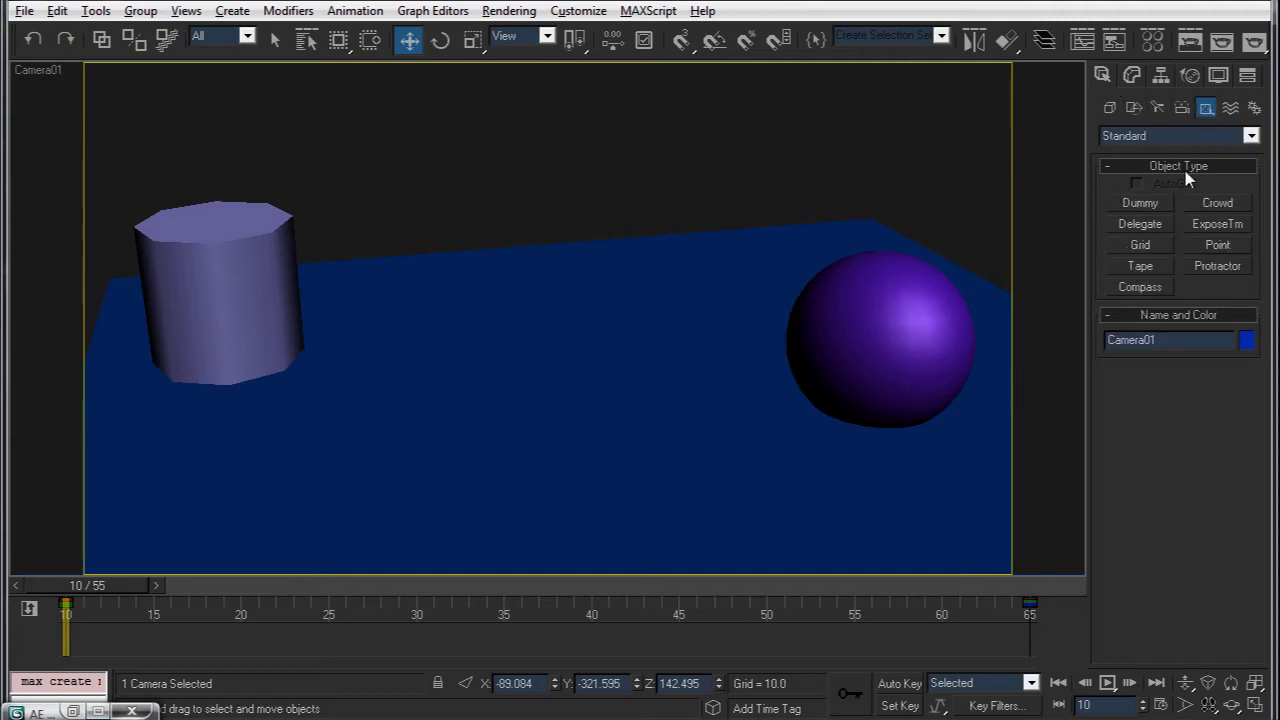
left_click(1216, 244)
left_click(1156, 186)
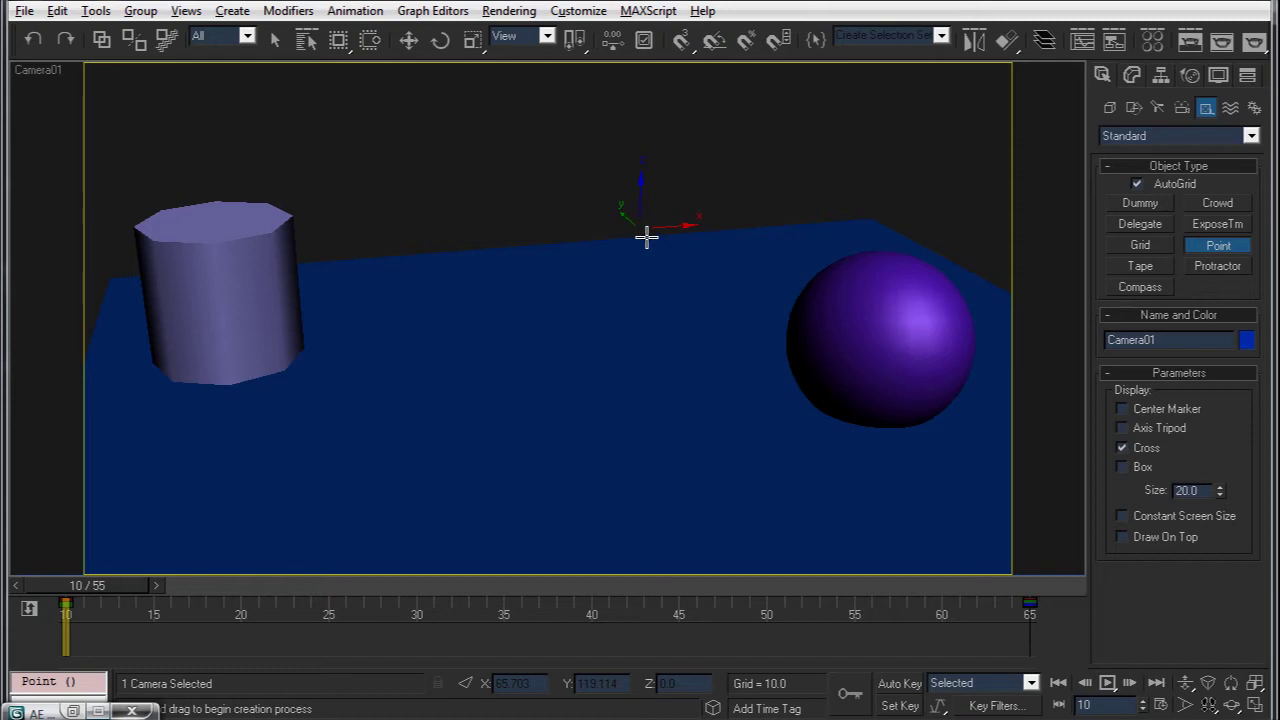
Place Point01 on the ground plane at X 102.996, Y 106.441, Z 0.0.
left_click(731, 238)
key("w")
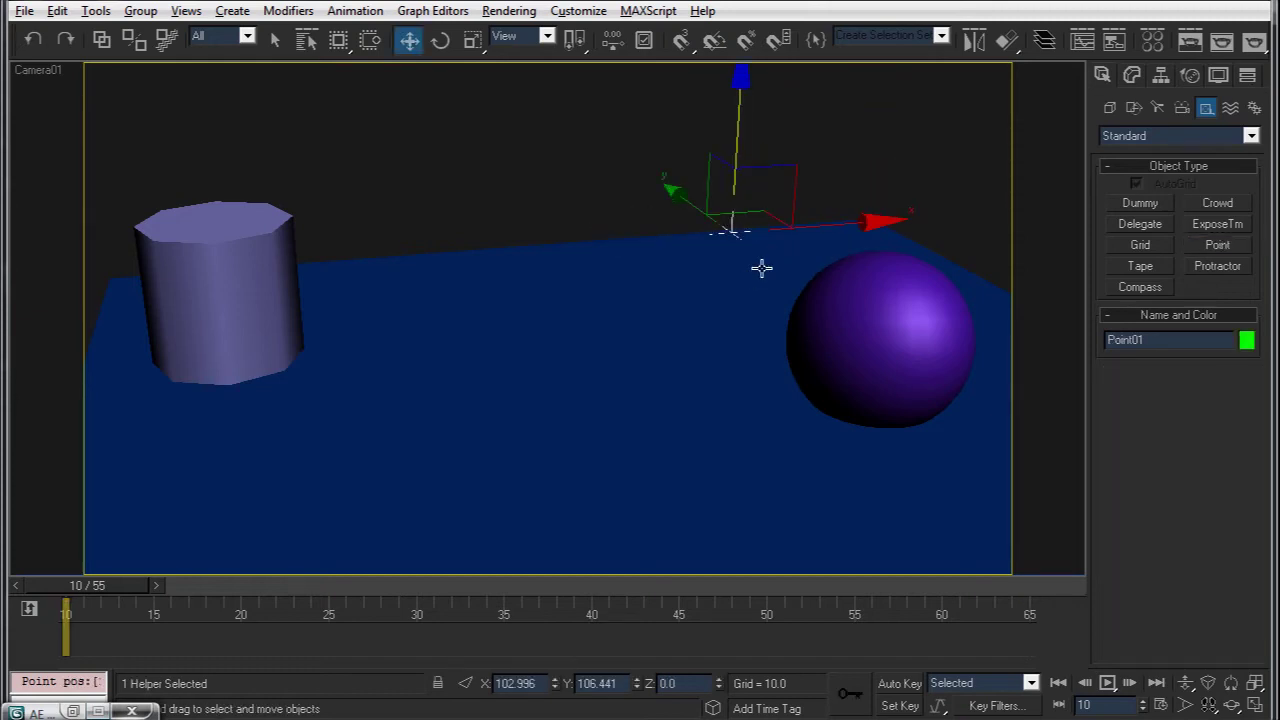
left_click(612, 684)
left_click(691, 686)
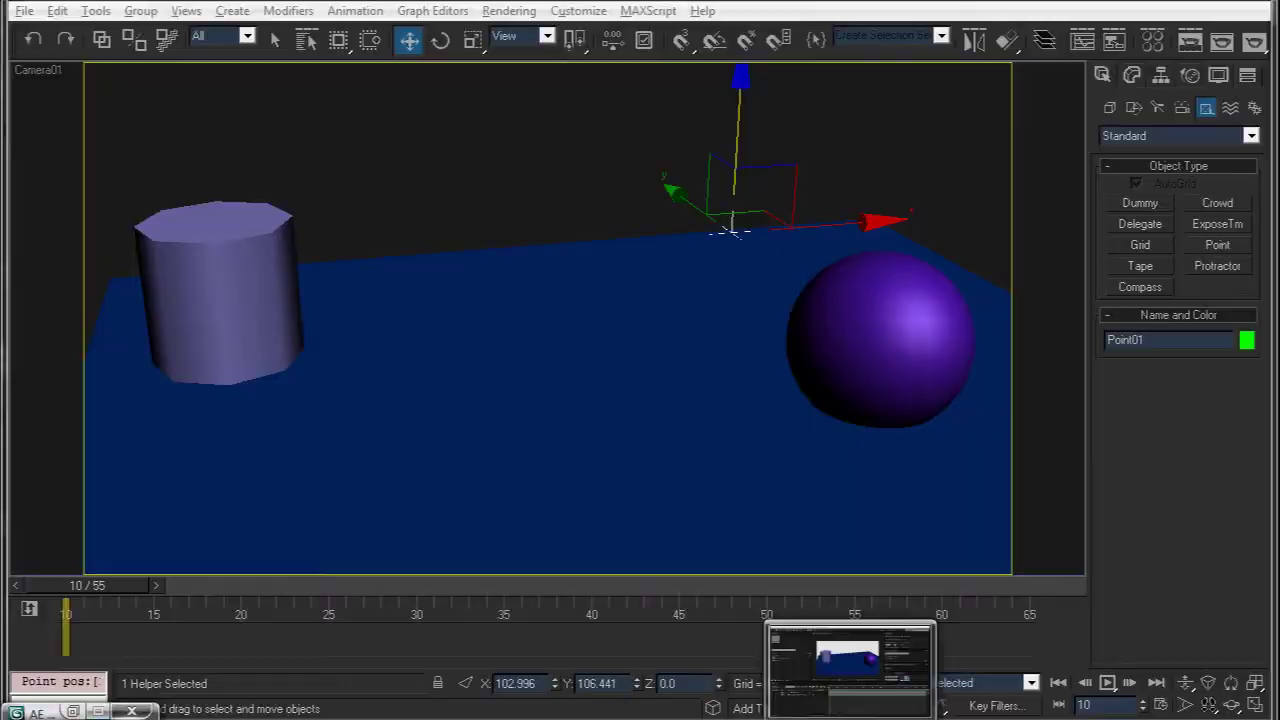
Add a Null Object layer, Null 2, to the demo comp, make it 3D, and select its Position property.
left_click(860, 714)
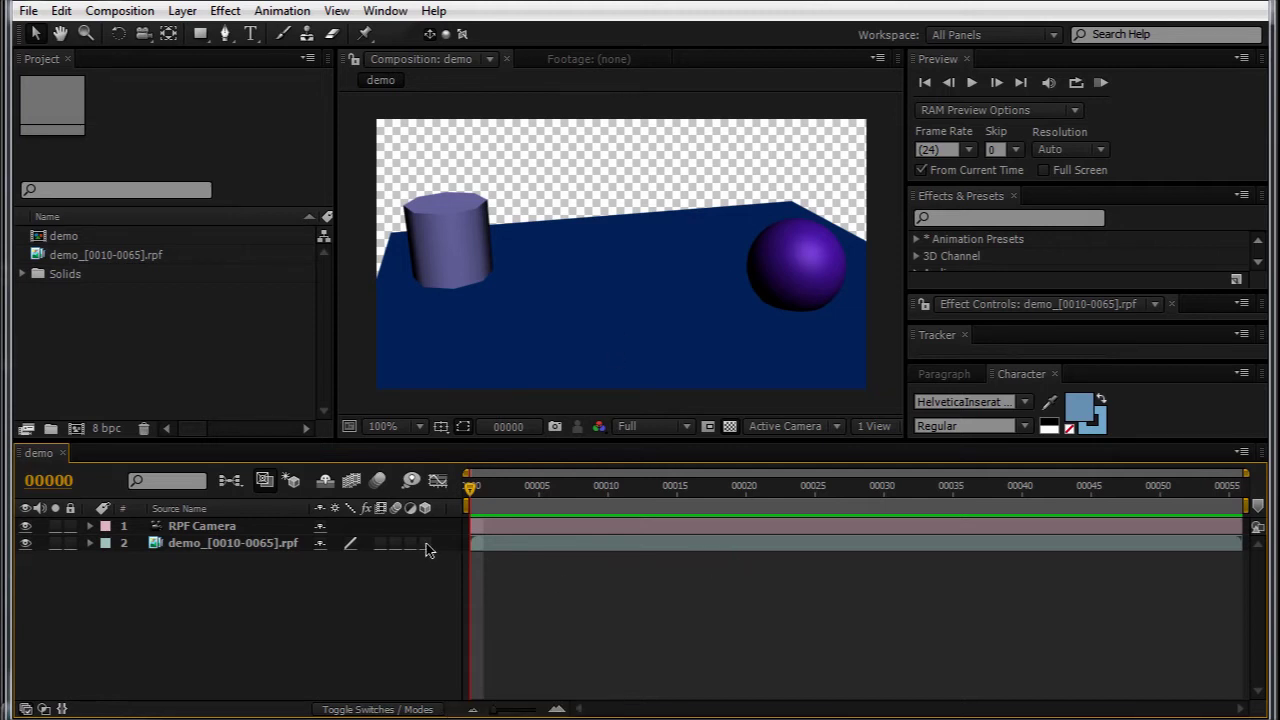
right_click(263, 595)
mouse_move(323, 533)
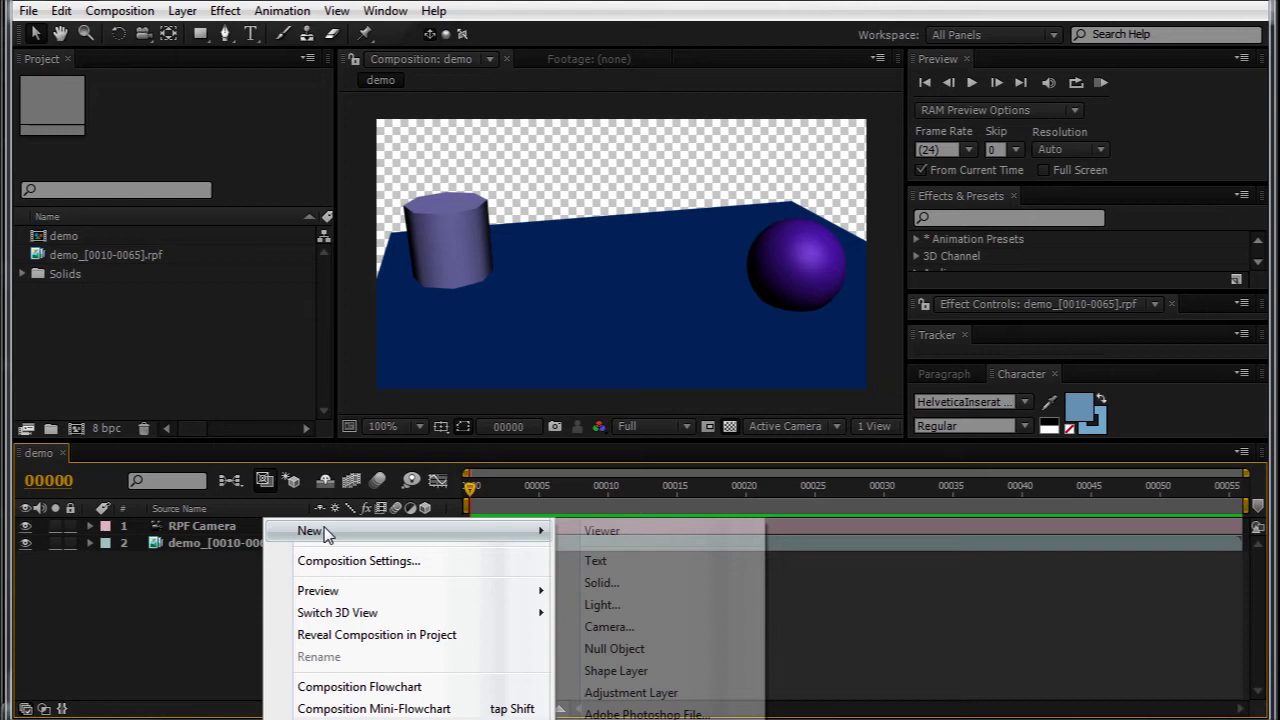
left_click(677, 649)
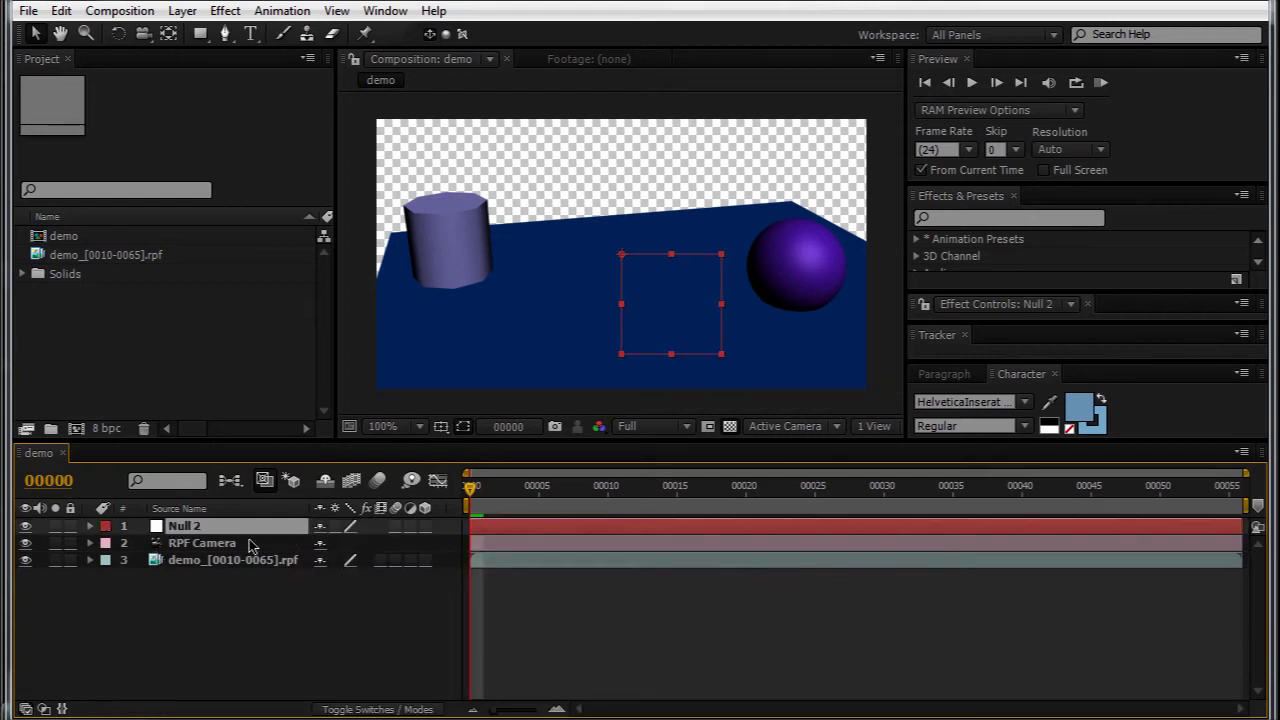
left_click(425, 527)
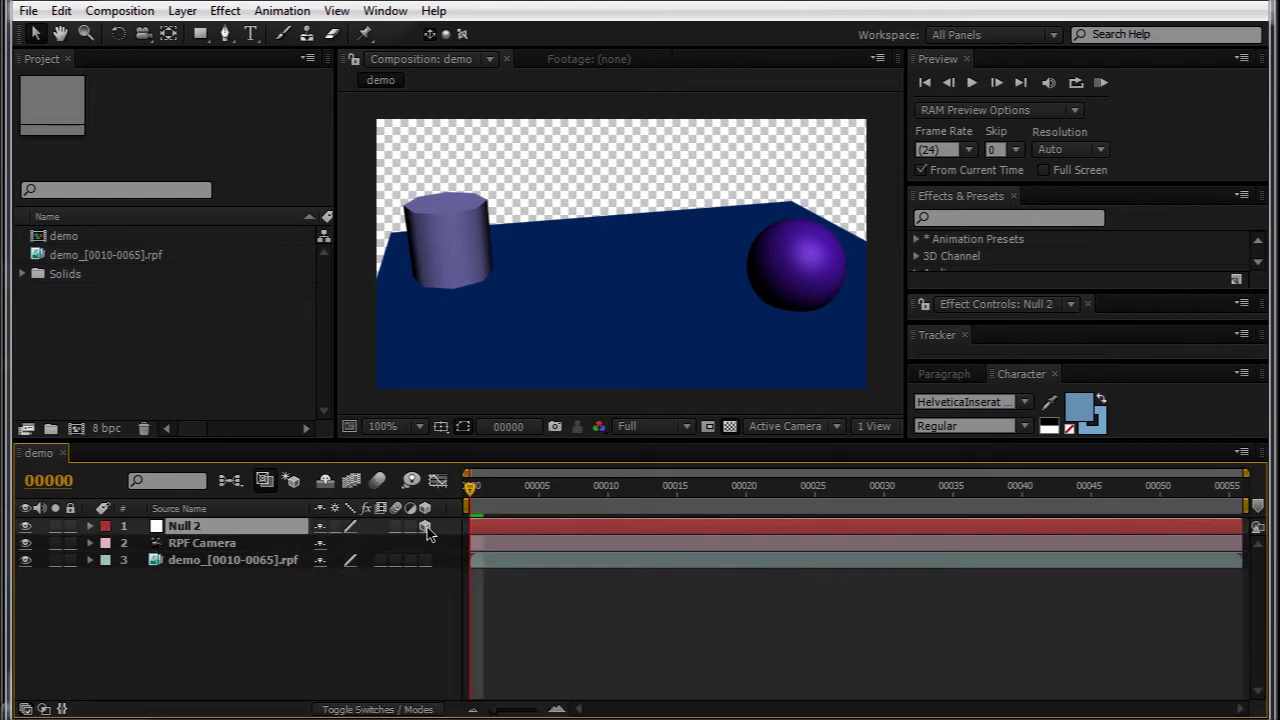
left_click(90, 526)
left_click(106, 543)
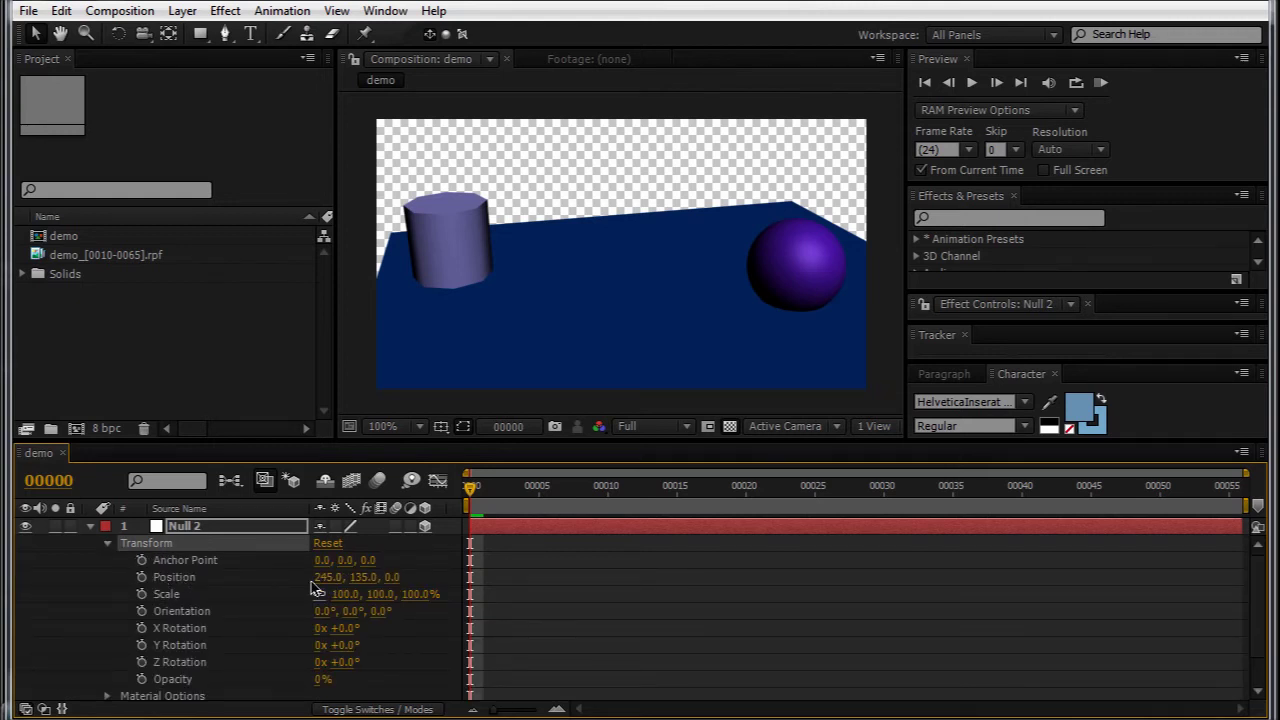
left_click(244, 577)
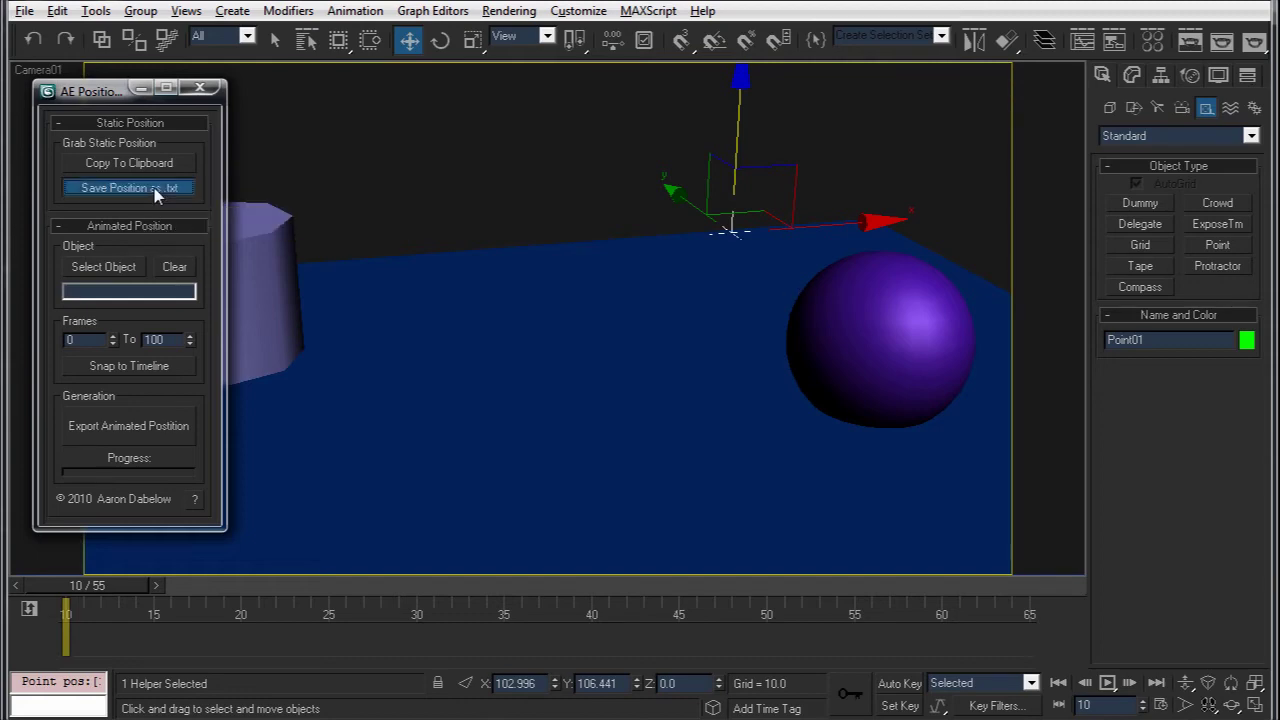
Save Point01's static position to StaticPositionForAE.txt on the desktop, replacing the existing file.
left_click(154, 188)
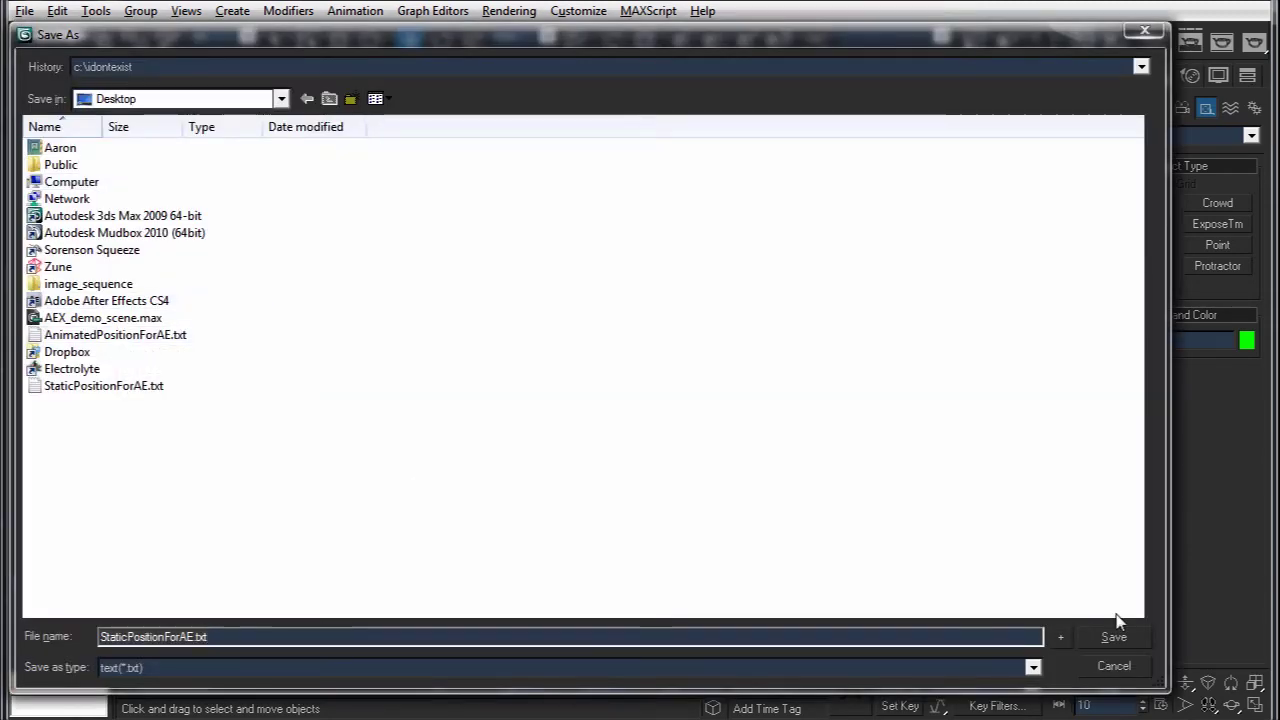
left_click(1108, 636)
left_click(718, 425)
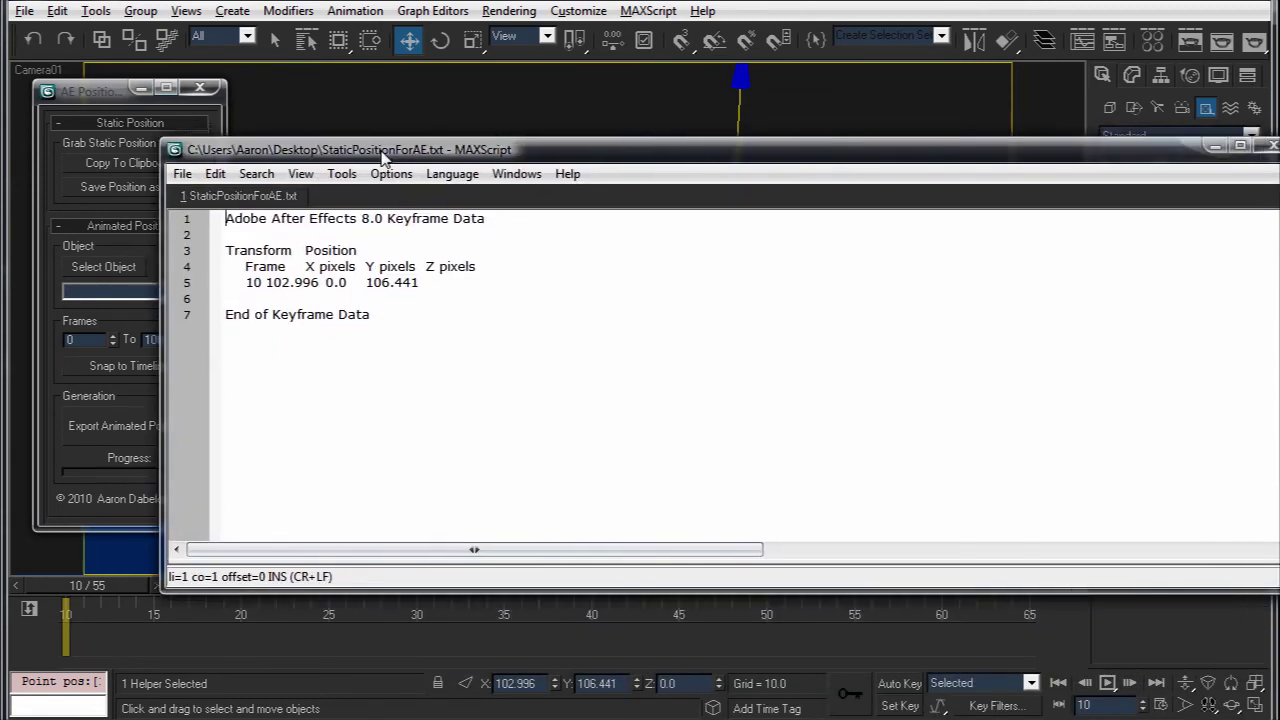
Select and copy all the keyframe data text in the MAXScript editor.
key("ctrl+a")
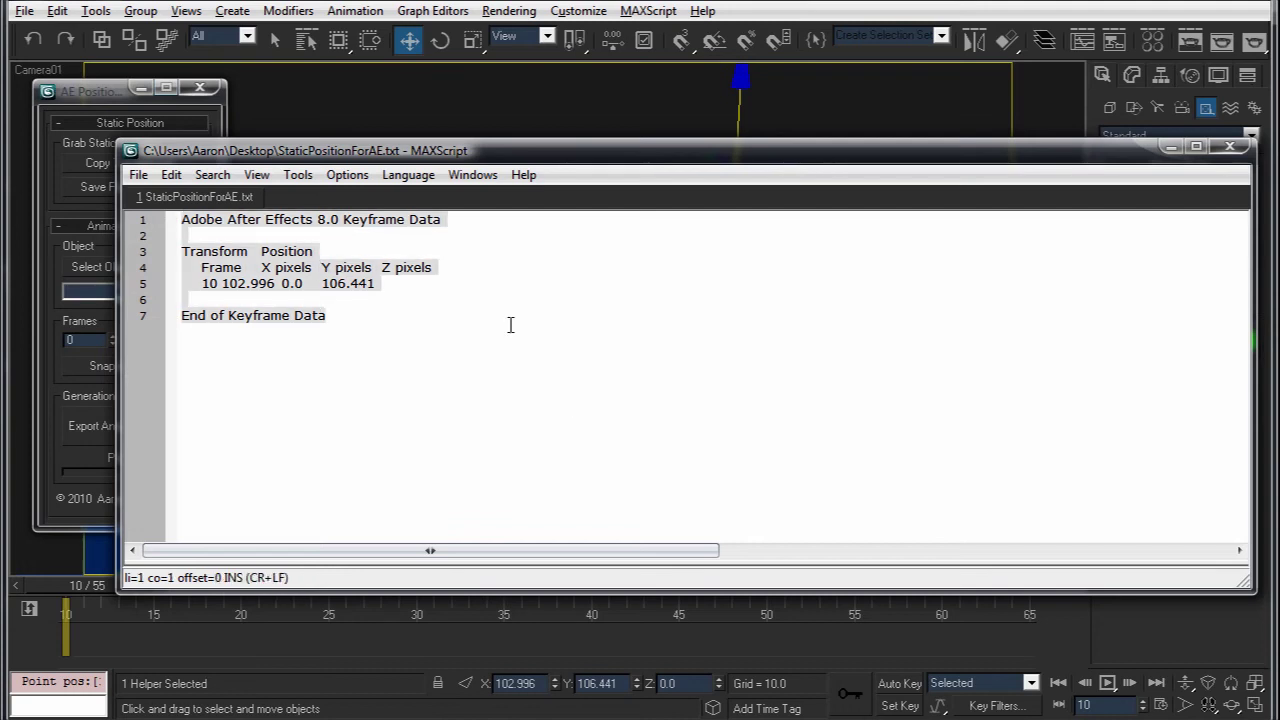
left_click(463, 358)
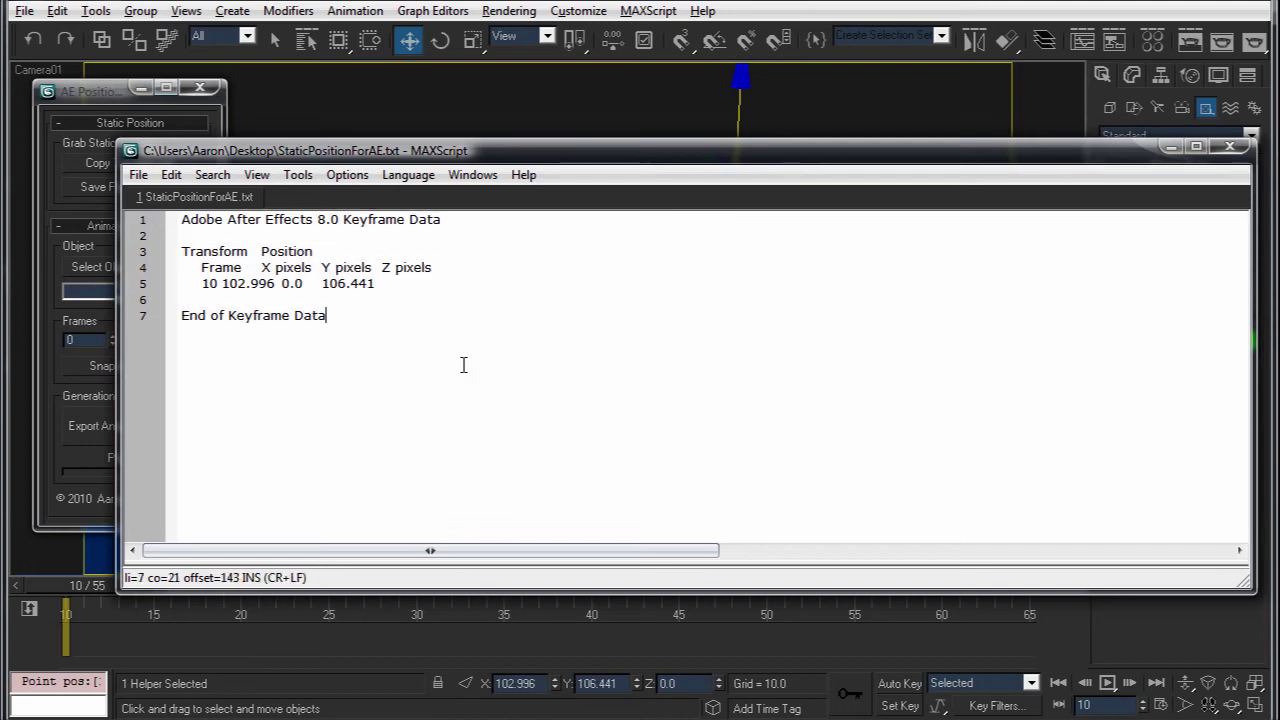
key("ctrl+a")
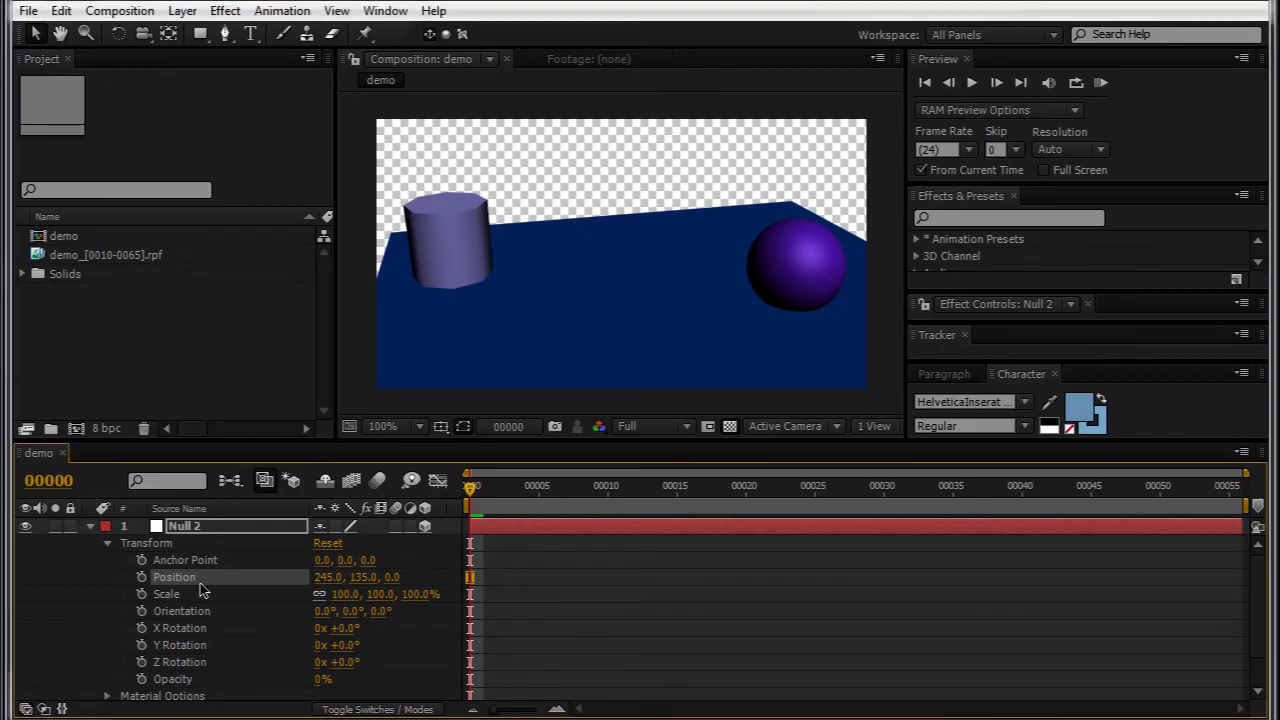
Paste the keyframe data into Null 2's Position (103.0, 0.0, 106.4), deselect, and return to 3ds Max.
key("ctrl+v")
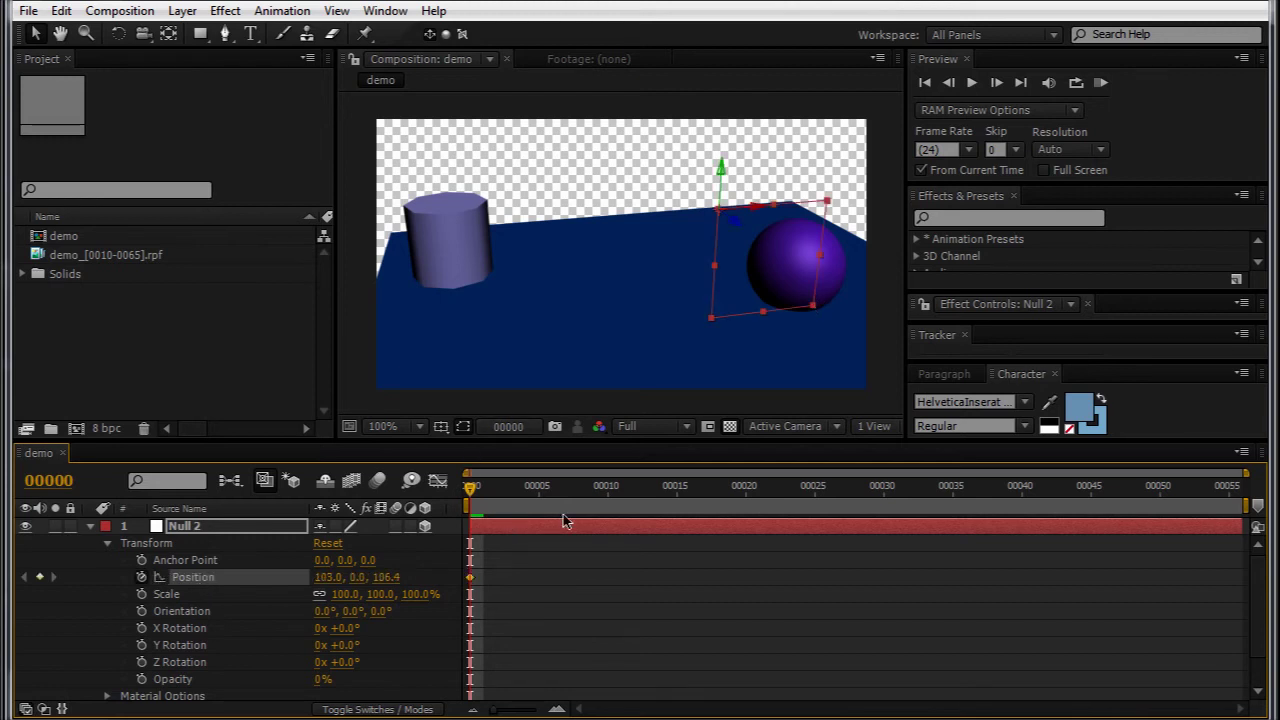
left_click(551, 618)
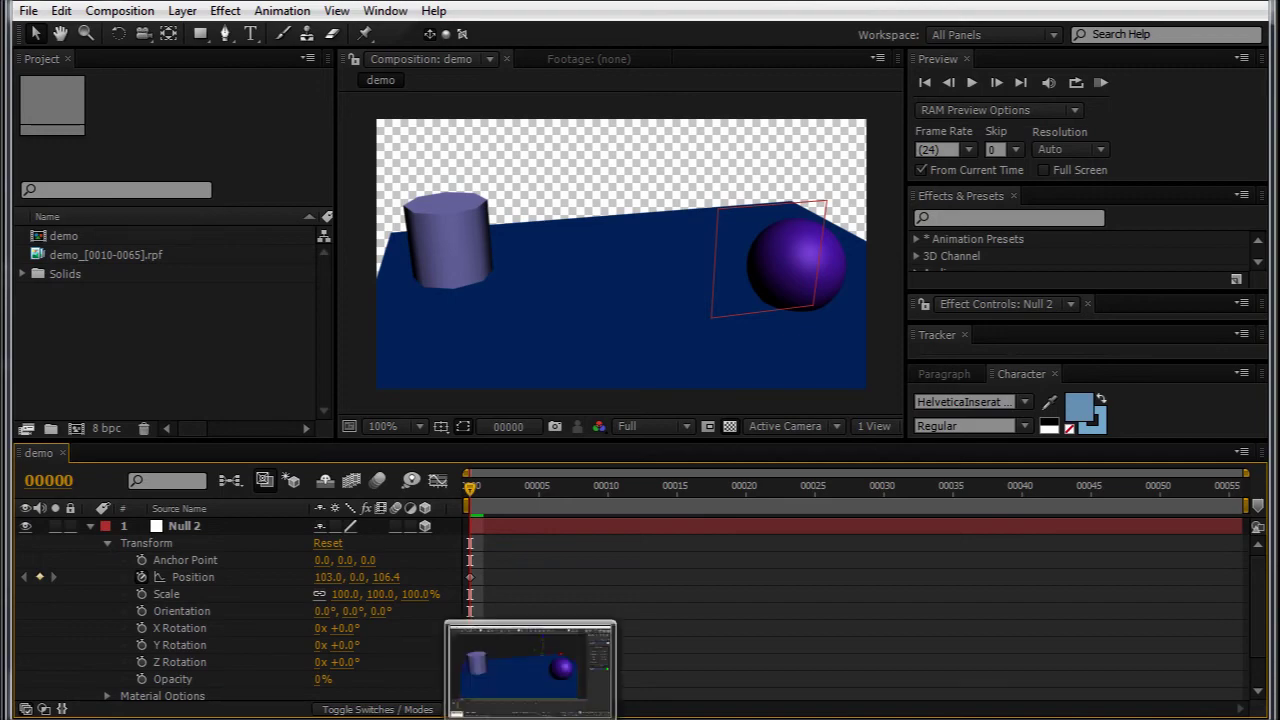
left_click(540, 675)
Close StaticPositionForAE.txt and the script editor, then copy Point01's position with Copy To Clipboard.
key("ctrl+w")
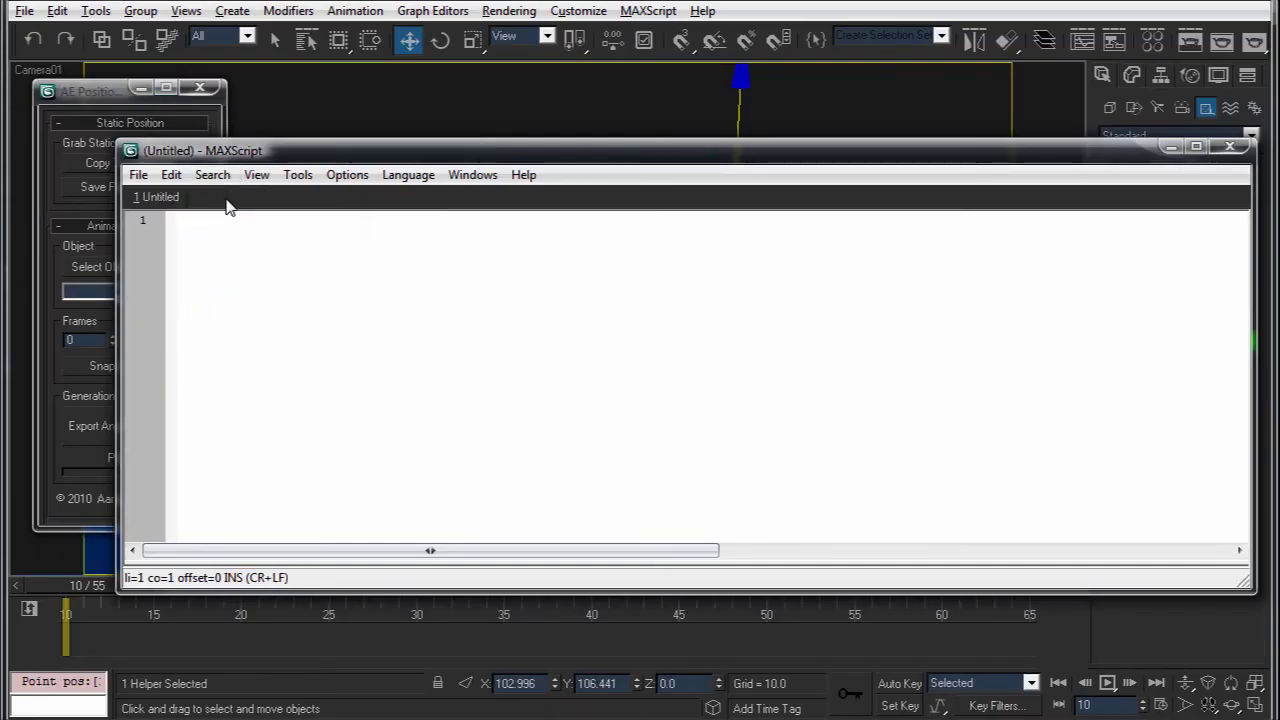
left_click(1232, 149)
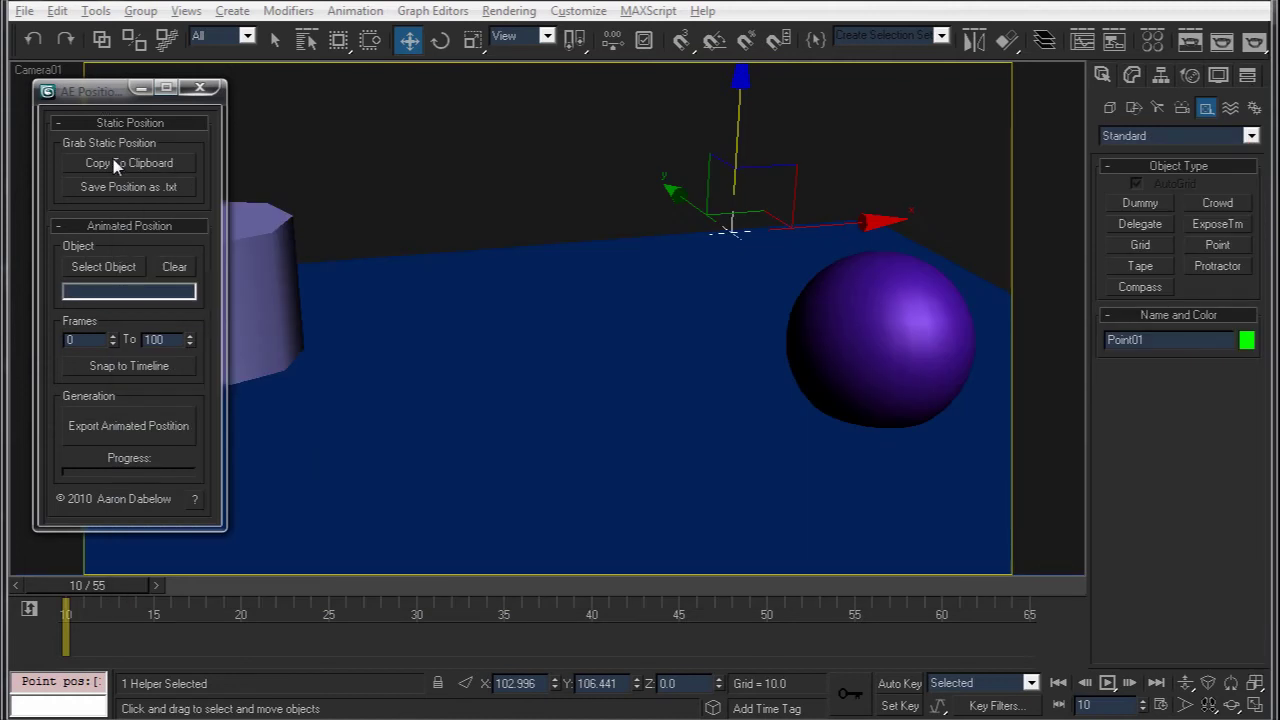
left_click(117, 162)
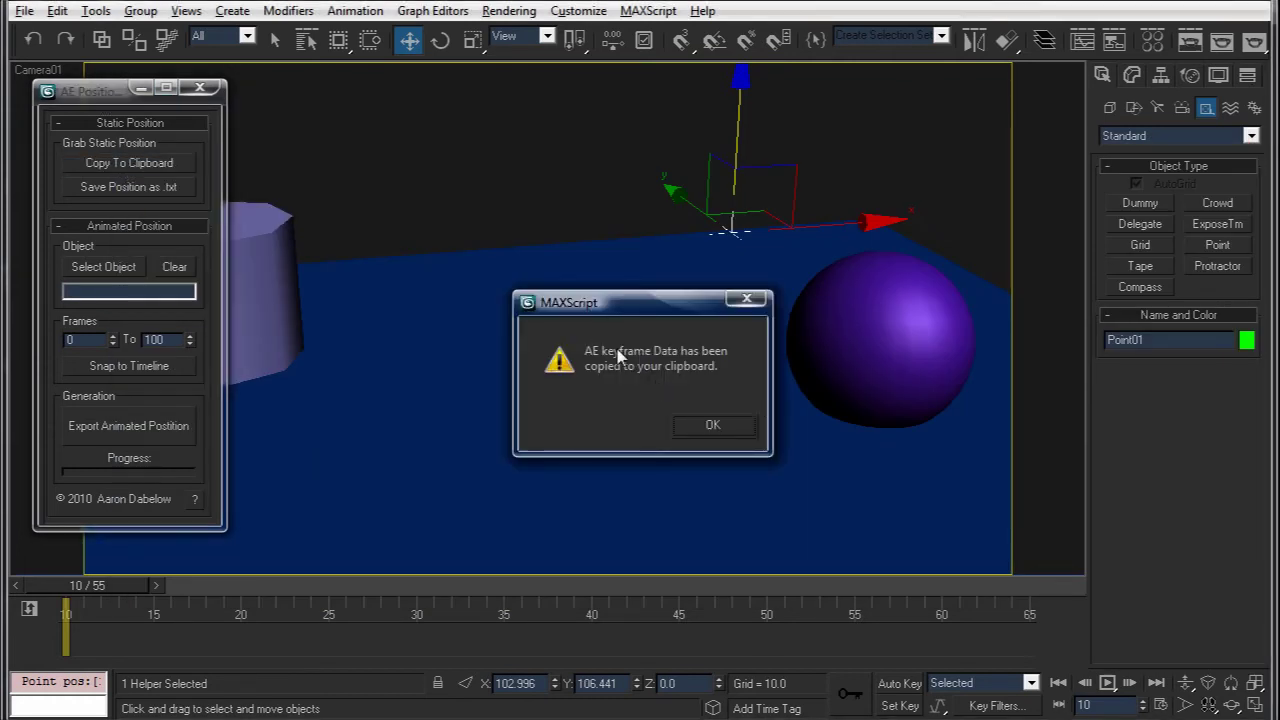
left_click(710, 426)
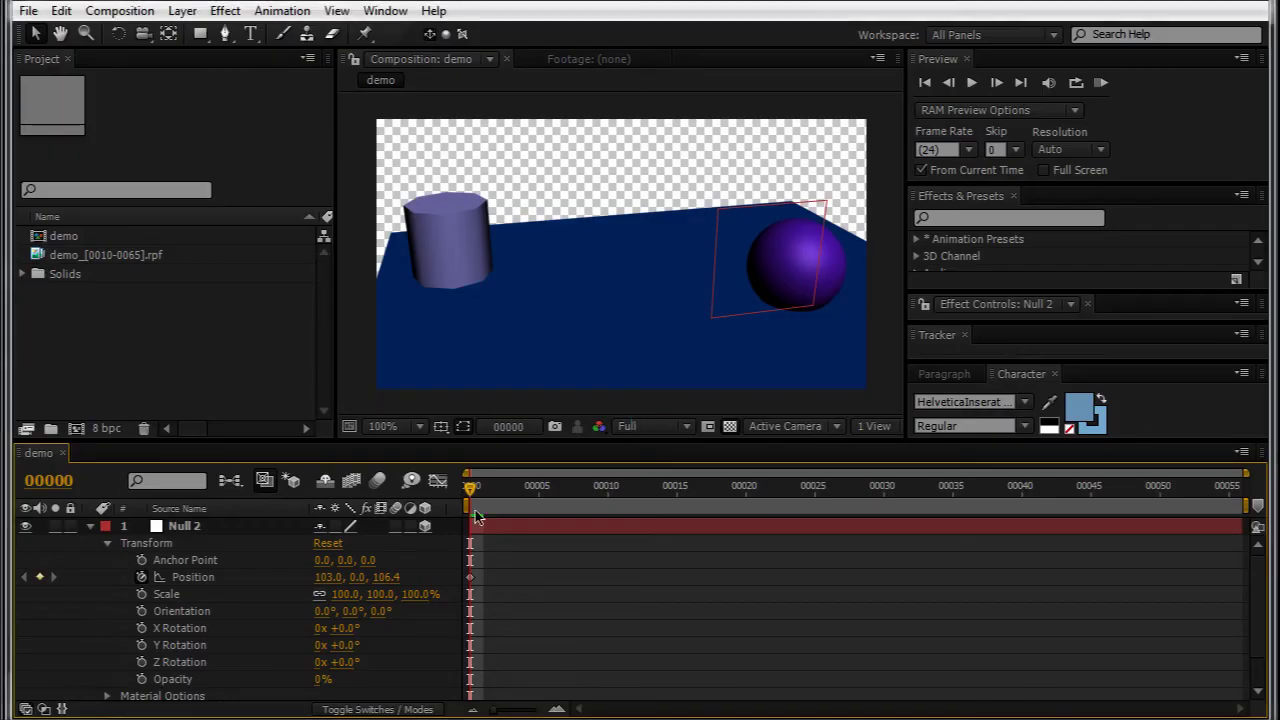
Drag the null onto the cylinder, then undo so it stays at the sphere.
left_click(478, 518)
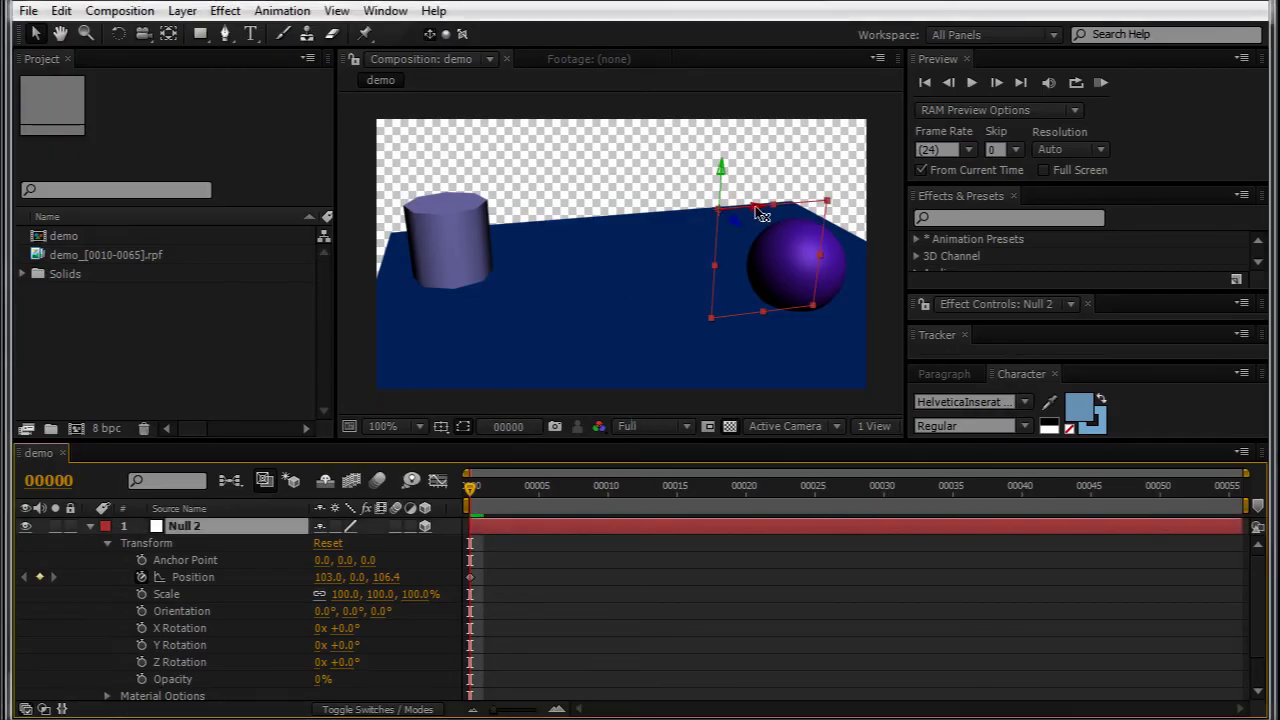
left_click_drag(762, 212, 537, 238)
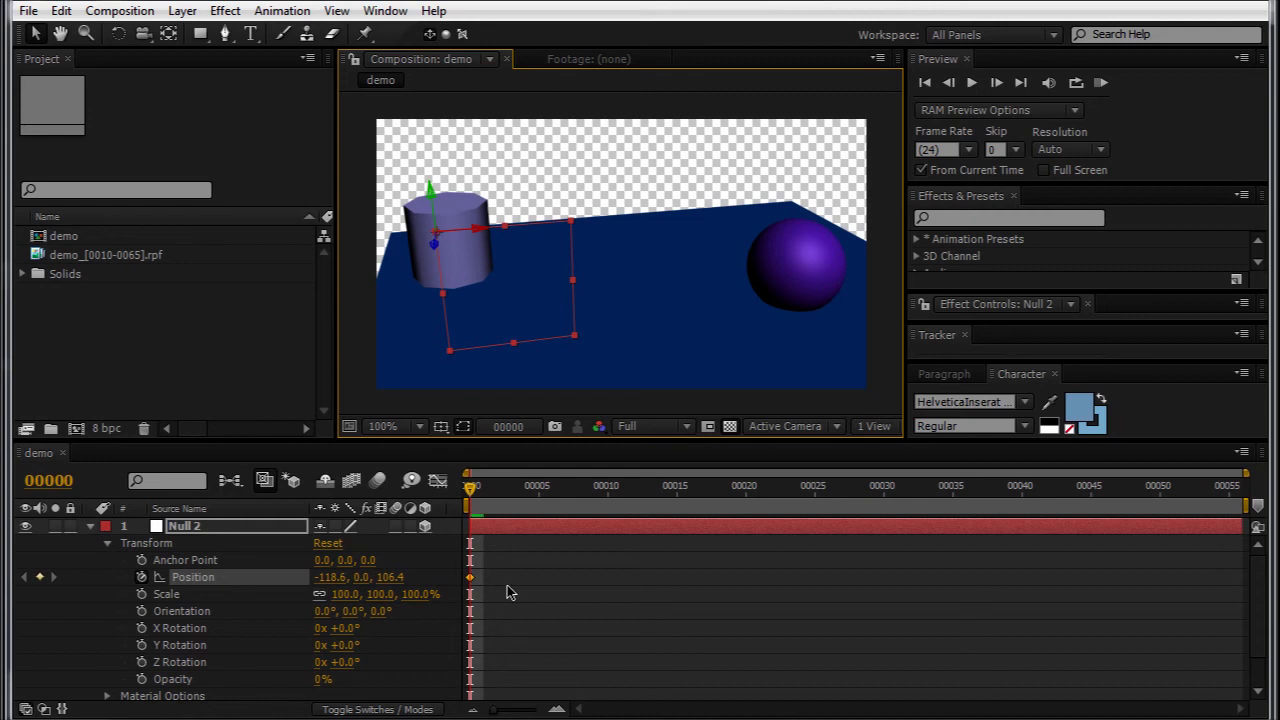
key("ctrl+z")
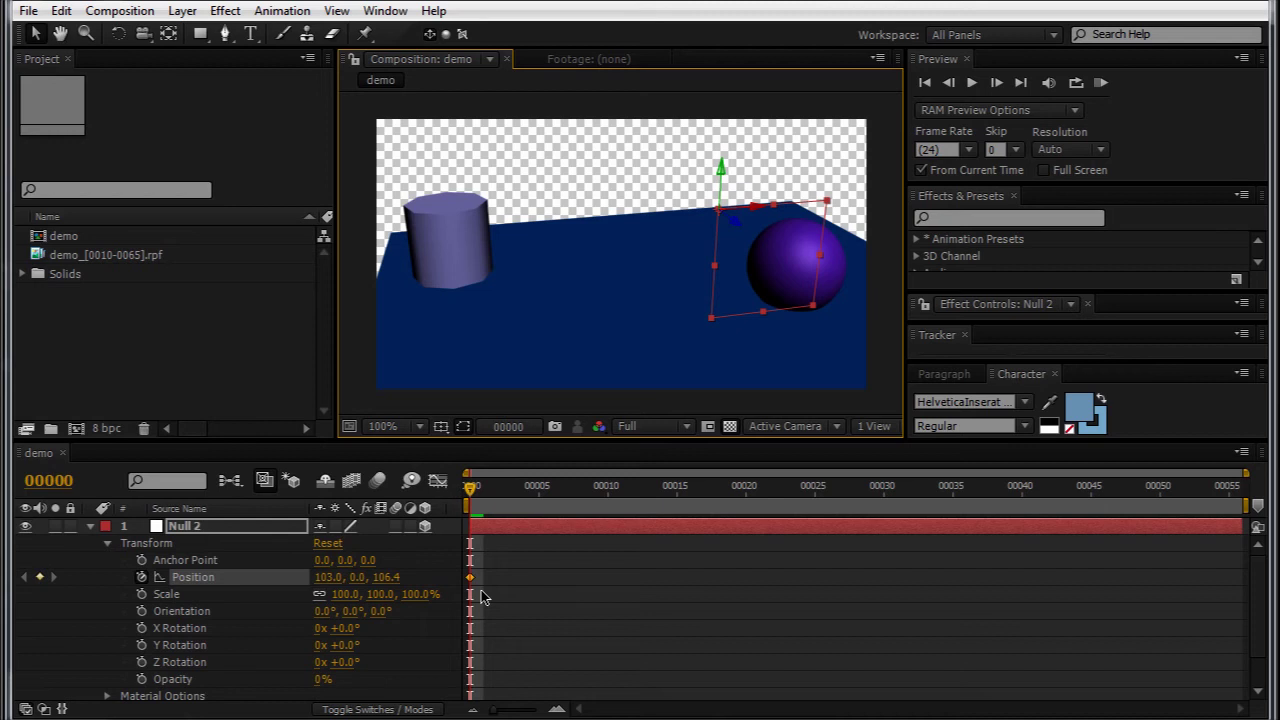
Select Null 2's Position keyframe at frame 0 and switch to 3ds Max.
left_click(609, 615)
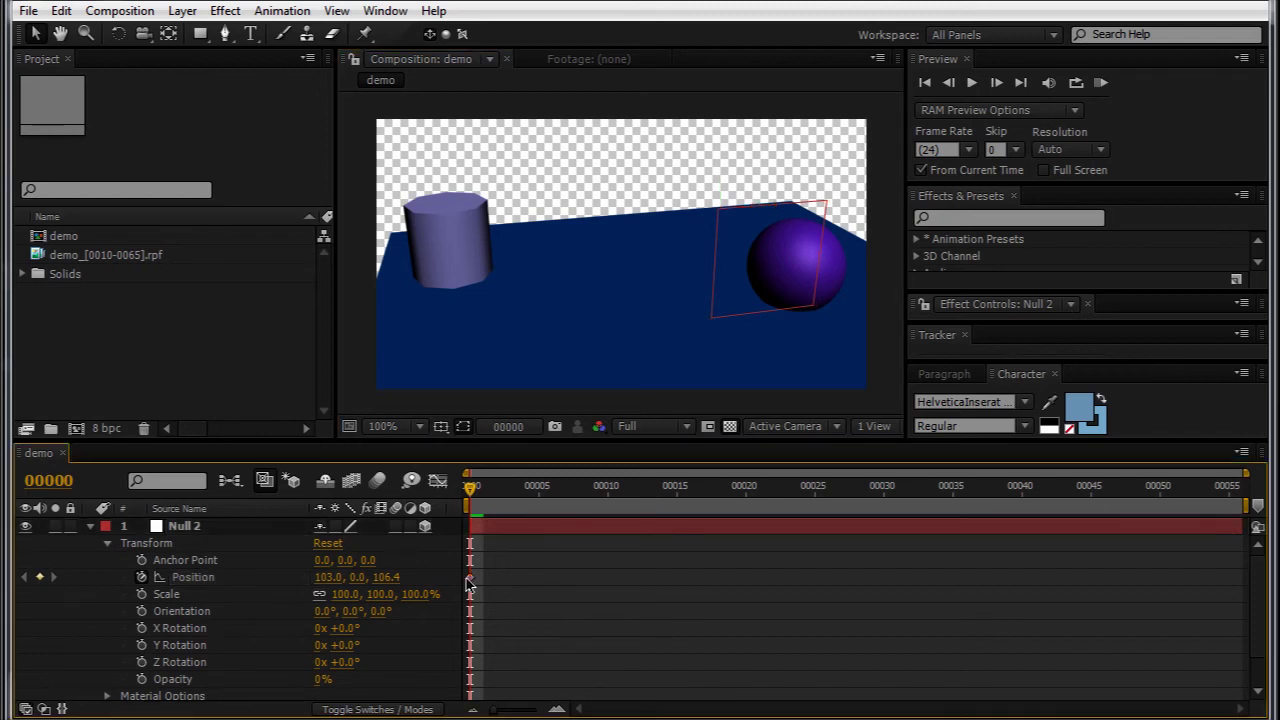
left_click(469, 578)
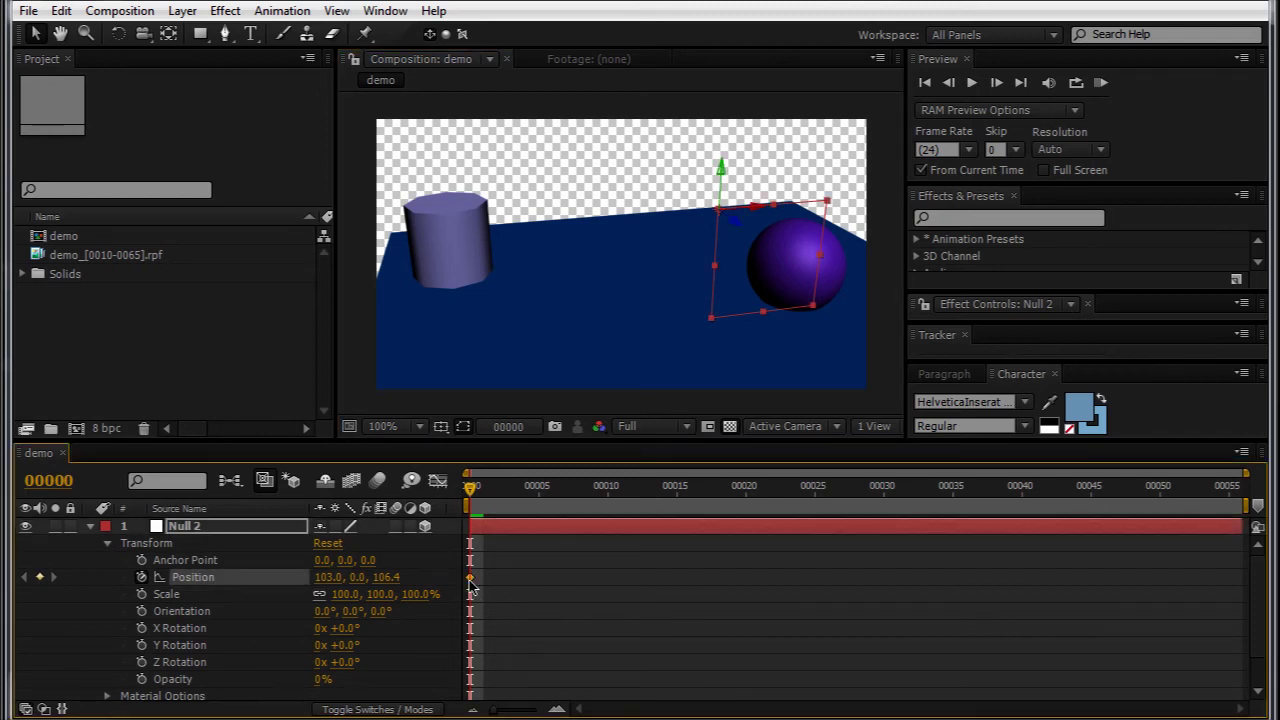
key("alt+Tab")
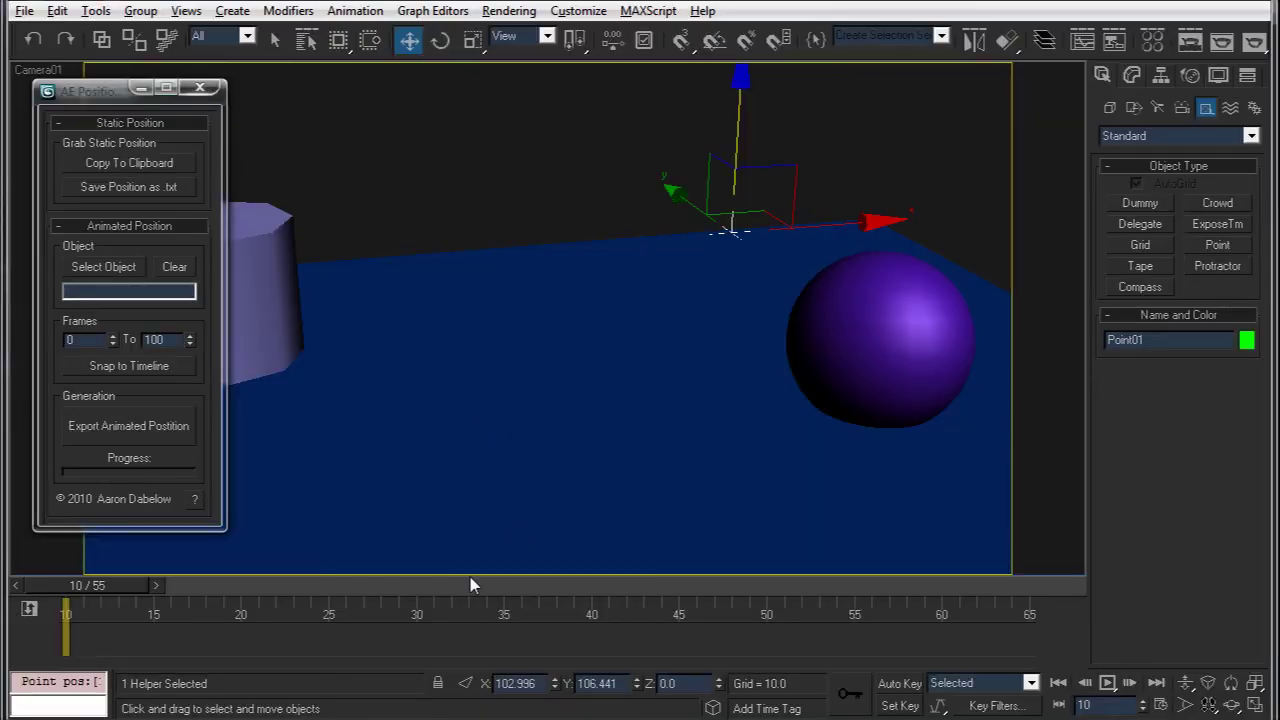
With Auto Key on, keyframe Point01 at frame 65 moved left to X -71.675.
left_click(900, 683)
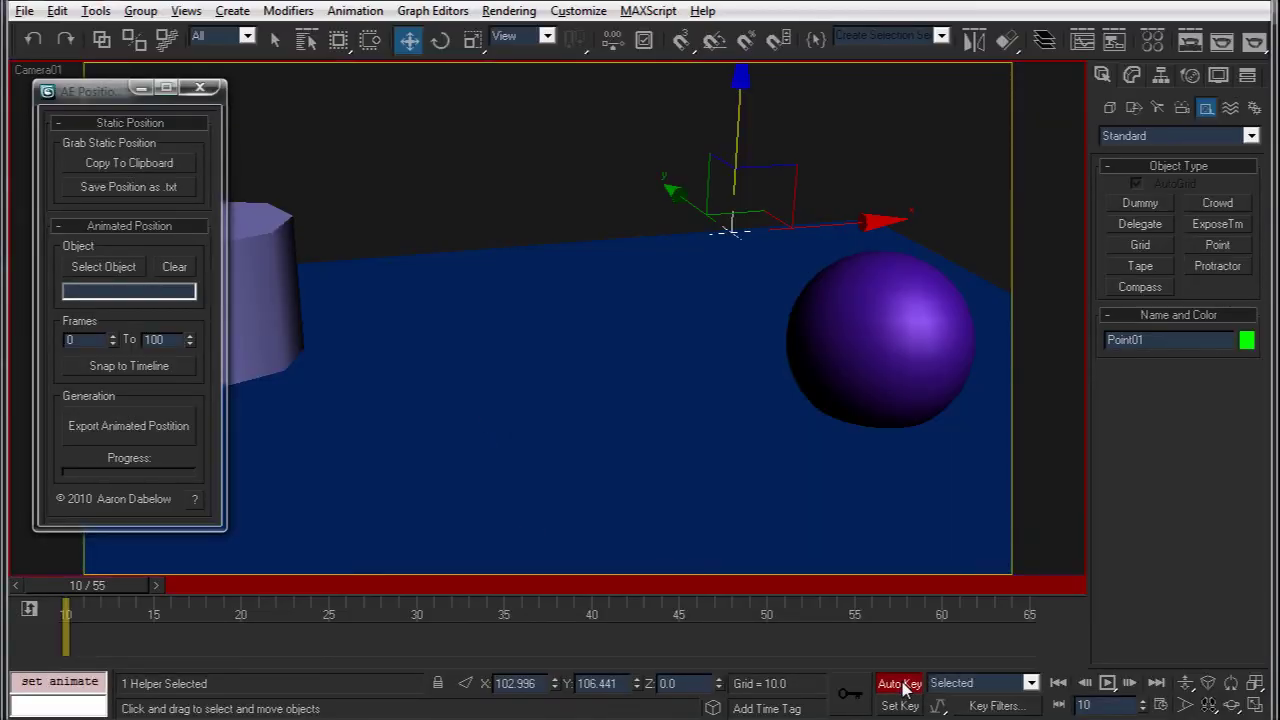
left_click_drag(548, 612, 1030, 614)
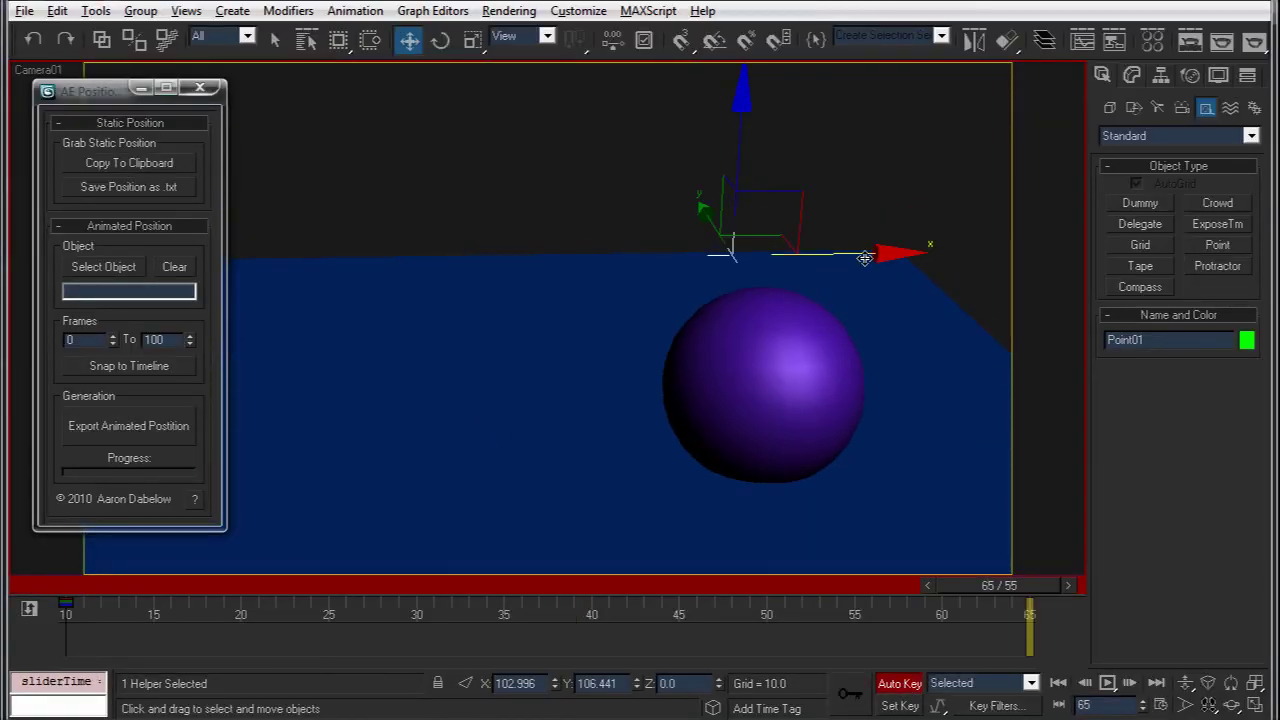
left_click_drag(863, 257, 283, 171)
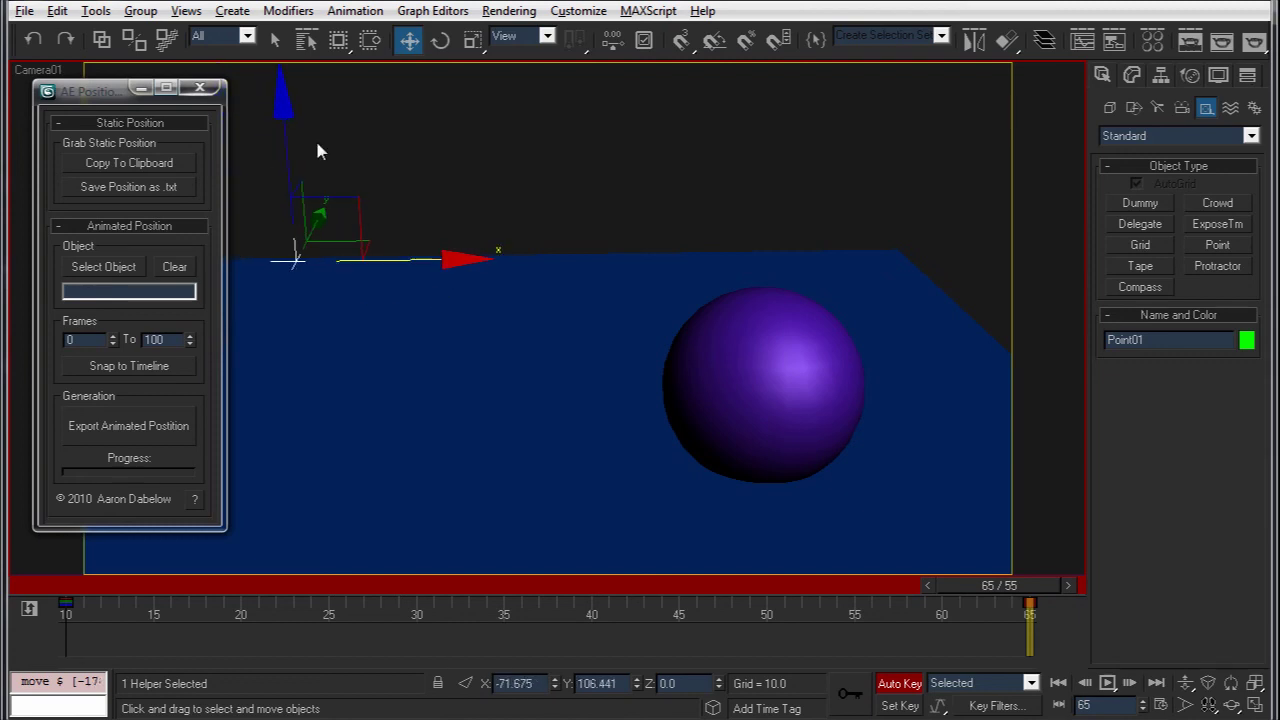
left_click(900, 683)
mouse_move(1016, 588)
left_mouse_down()
mouse_move(259, 600)
mouse_move(923, 618)
mouse_move(1035, 600)
left_mouse_up()
Keyframe Point01 raised to Z 47.425 at frame 65, then scrub the motion back to frame 10.
key("w")
left_click(900, 683)
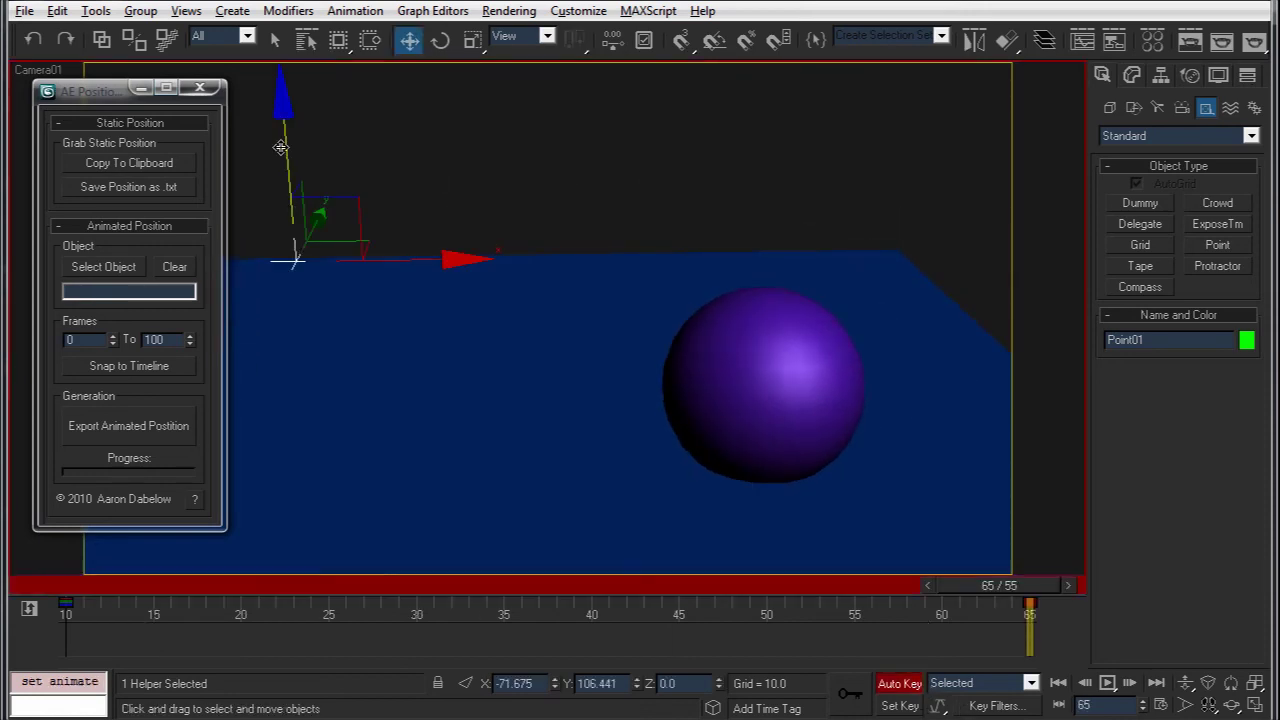
left_click_drag(285, 140, 289, 22)
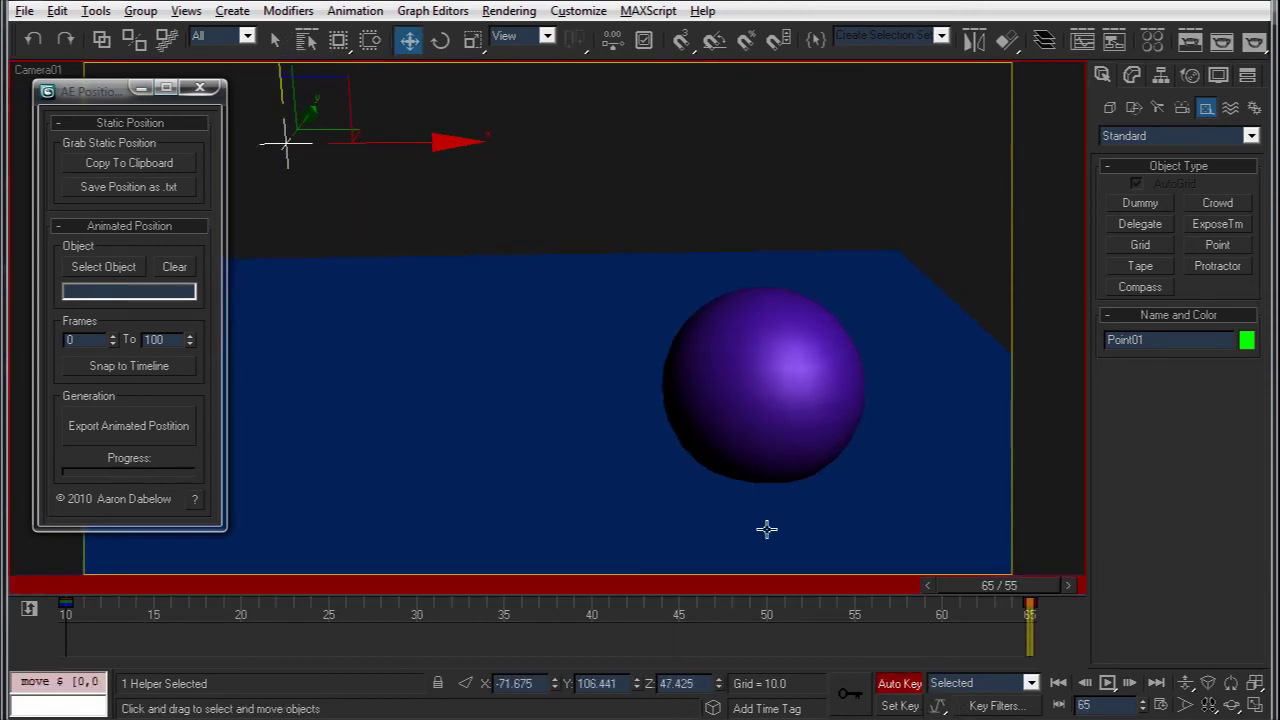
left_click(896, 684)
left_click_drag(1000, 586, 259, 592)
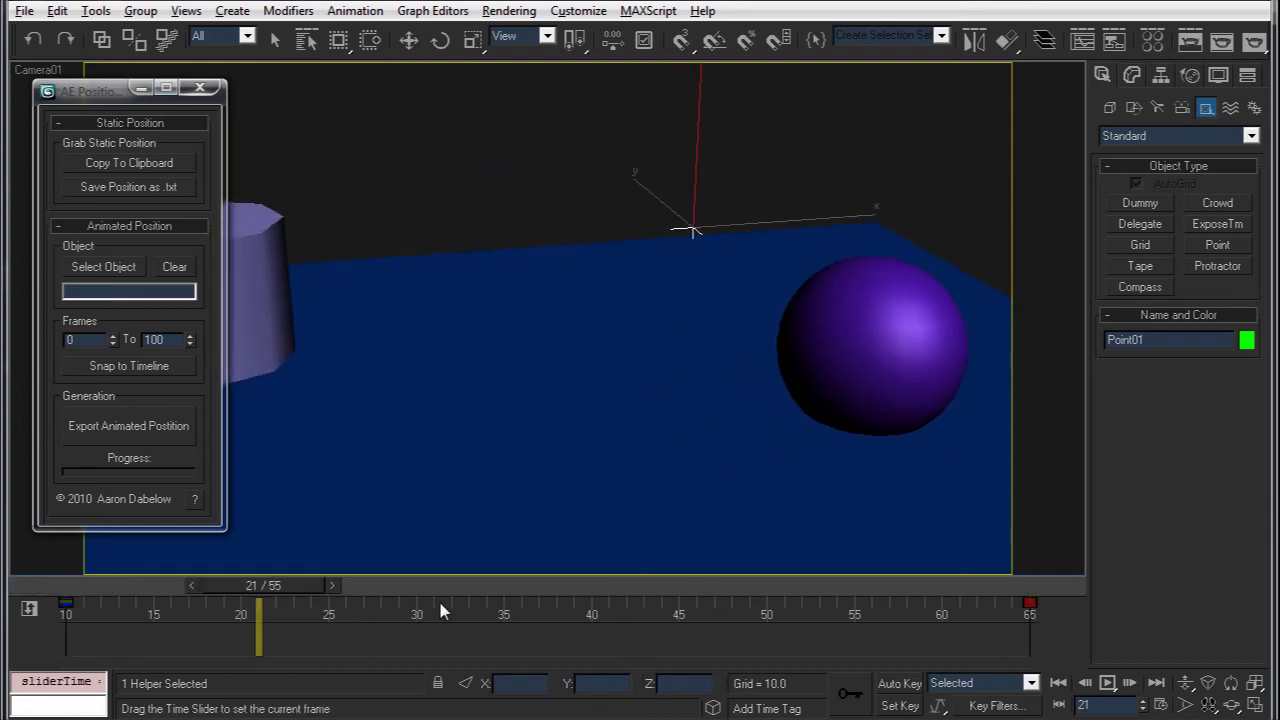
left_click_drag(443, 612, 1109, 593)
left_click_drag(512, 608, 15, 605)
key("w")
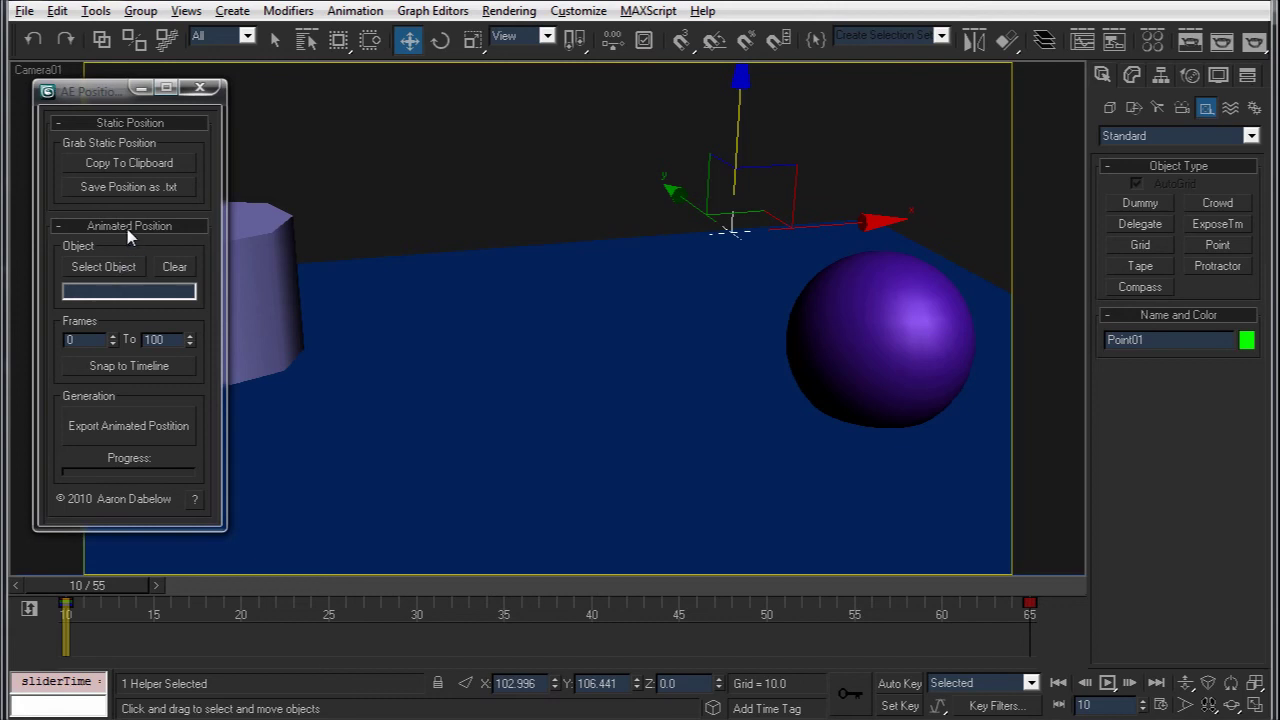
Pick Point01 in the AE Position exporter, snap its range to frames 10–65, and export.
left_click(131, 267)
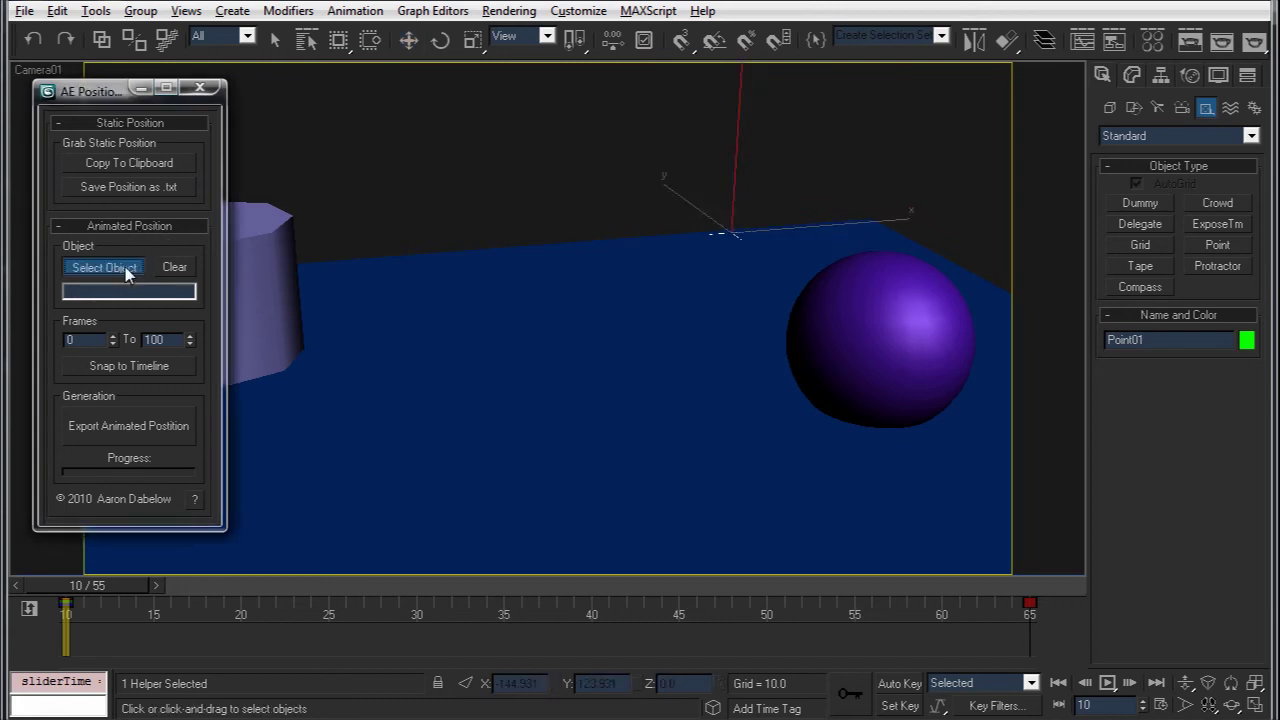
left_click(734, 222)
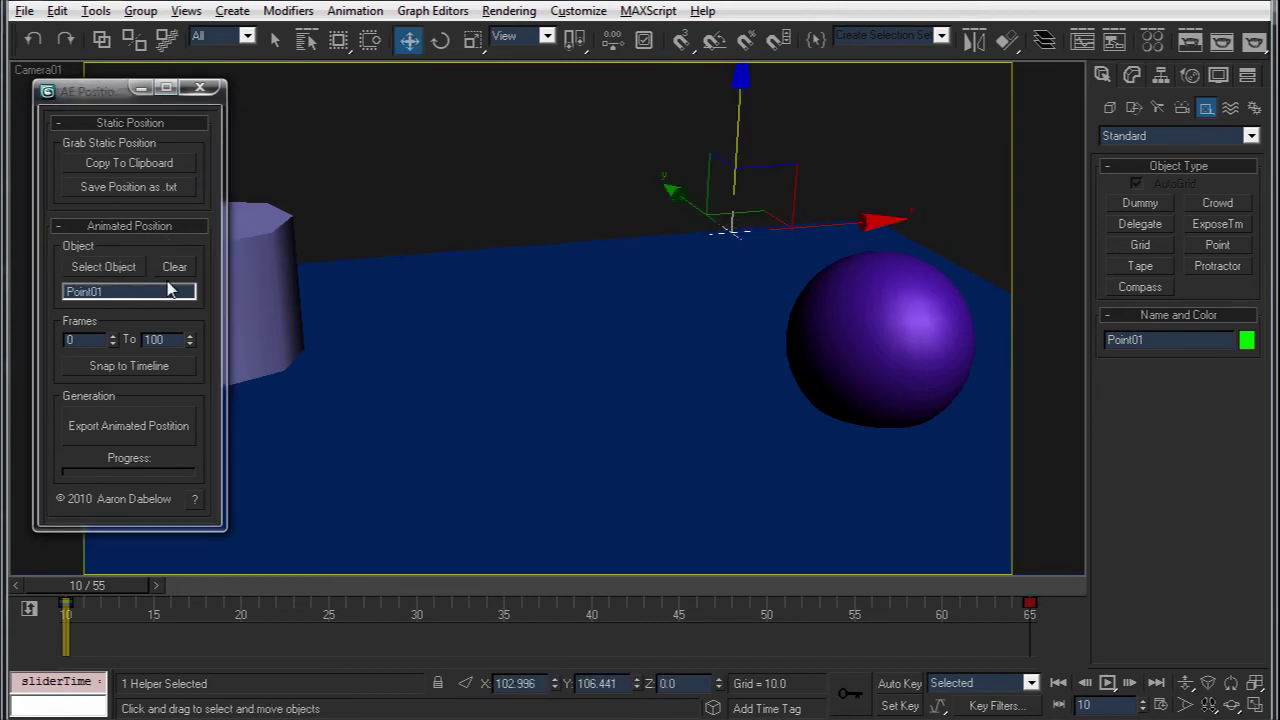
left_click(135, 371)
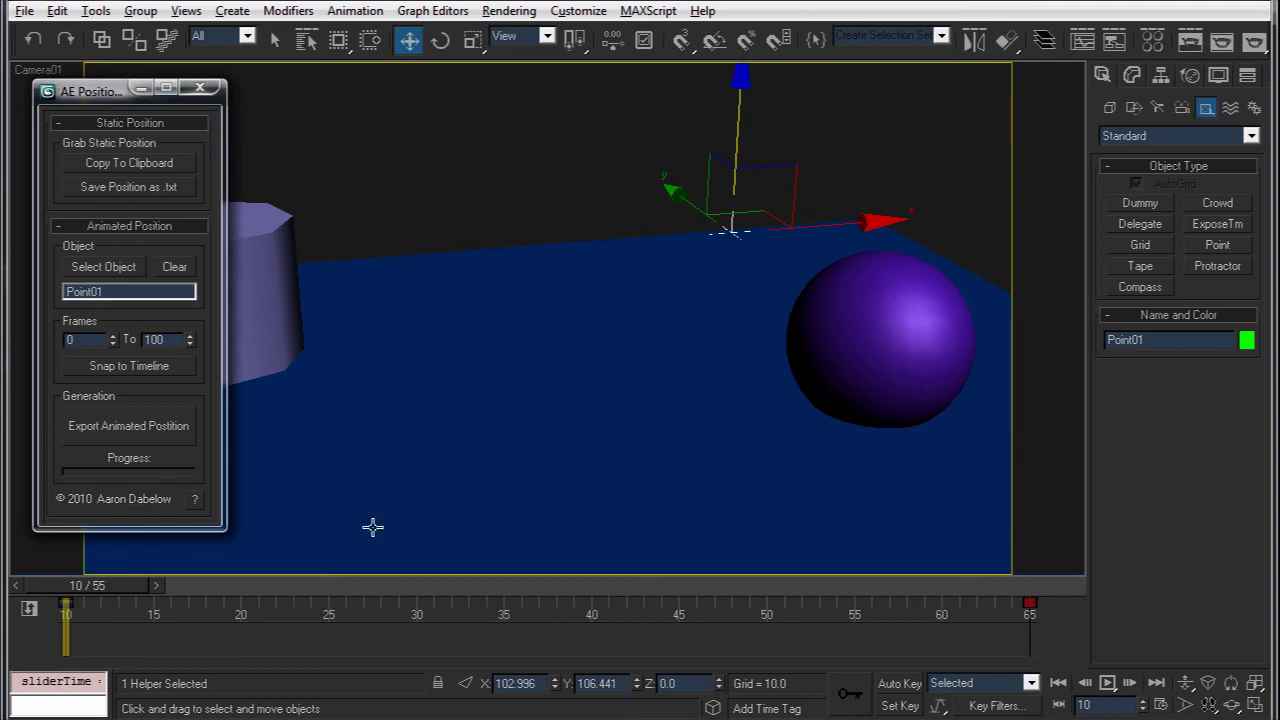
left_click(96, 367)
left_click(142, 428)
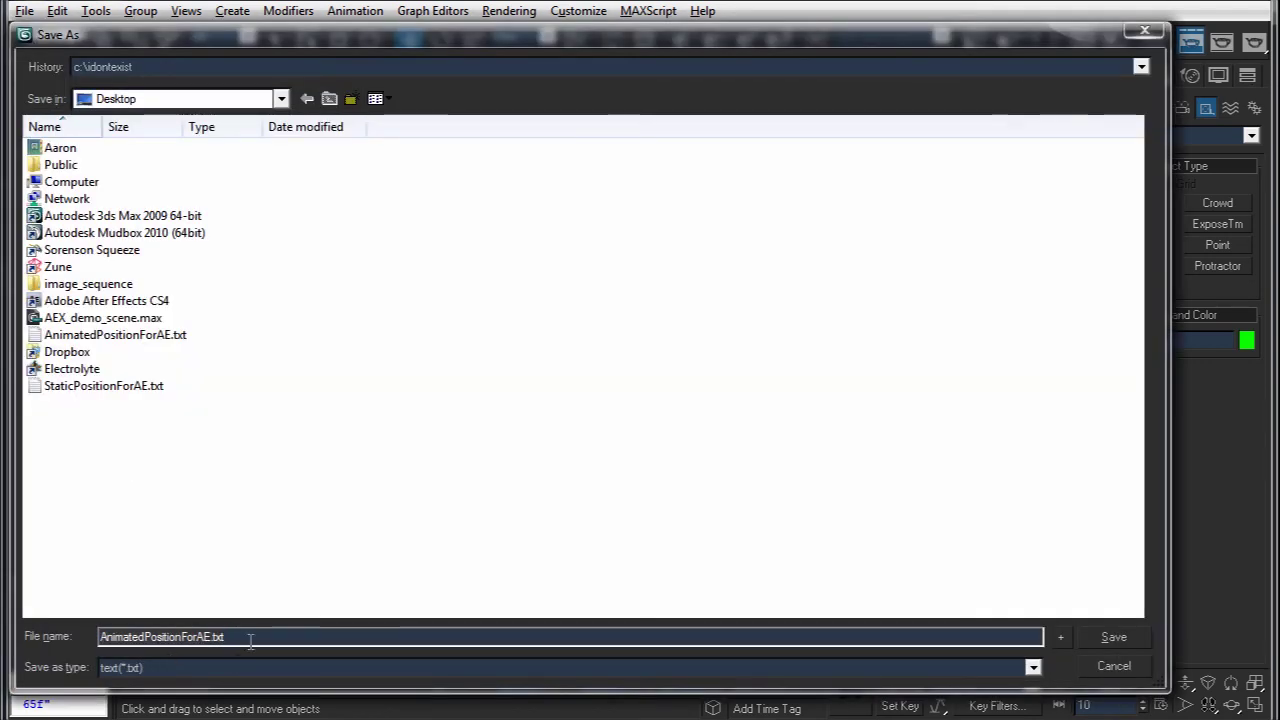
Overwrite AnimatedPositionForAE.txt and select all of its exported keyframe data.
key("Return")
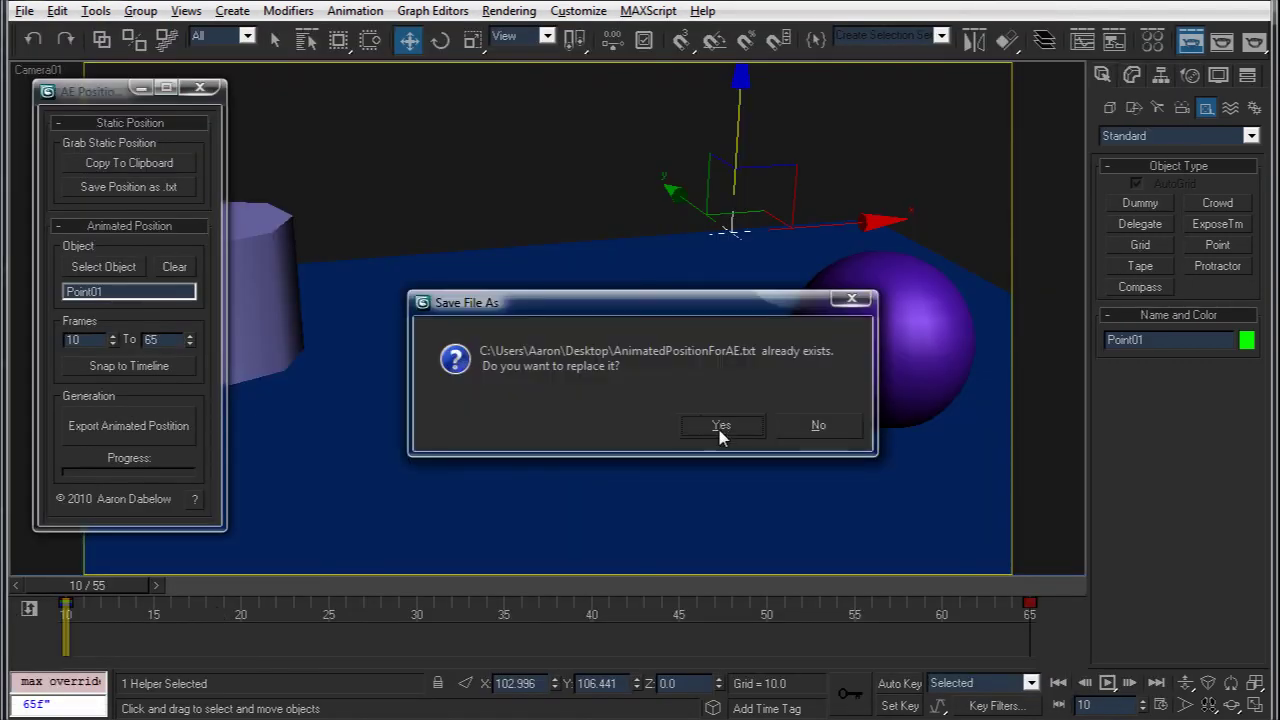
left_click(704, 424)
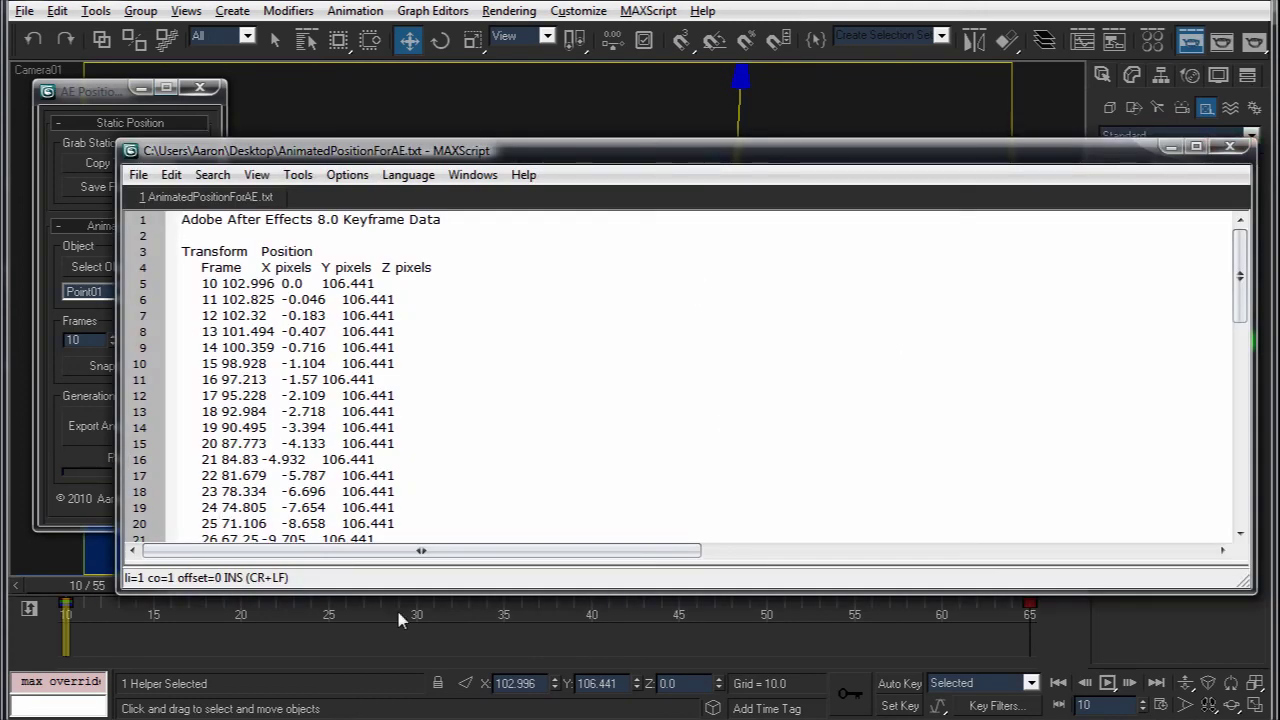
left_click(259, 220)
scroll(259, 222, "down", 14)
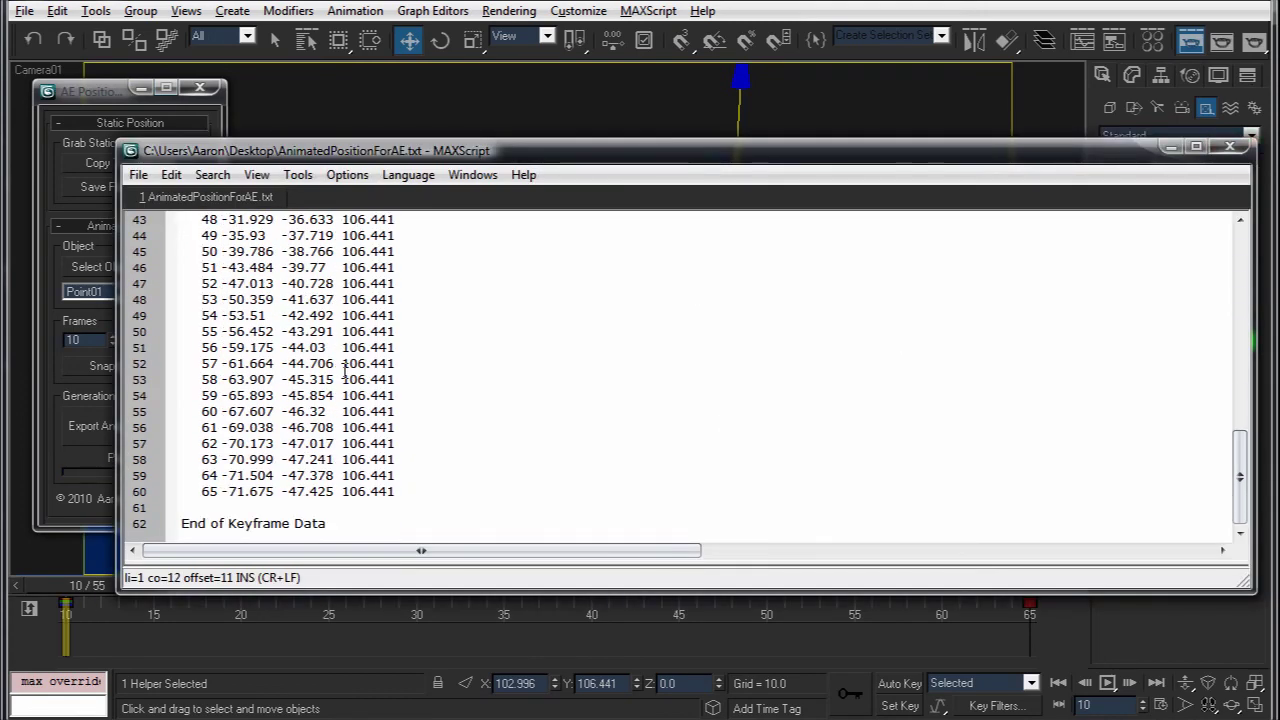
left_click(400, 523)
key("ctrl+shift+Home")
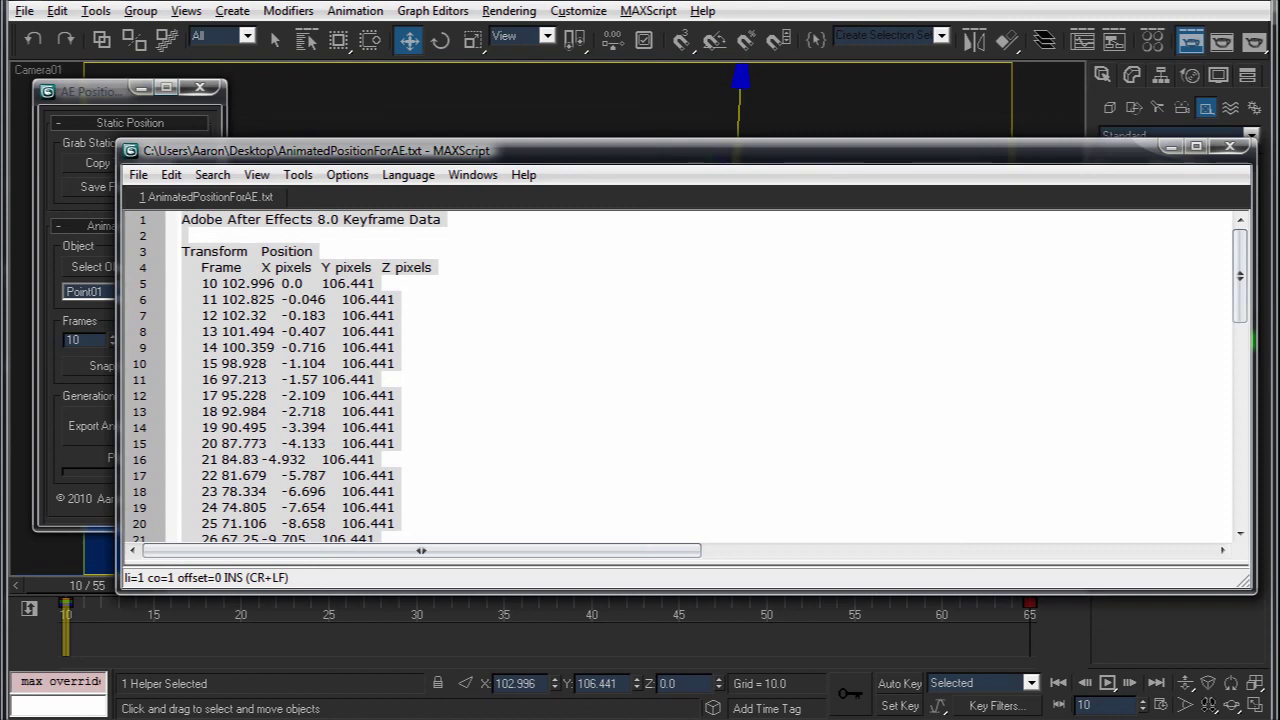
key("alt+Tab")
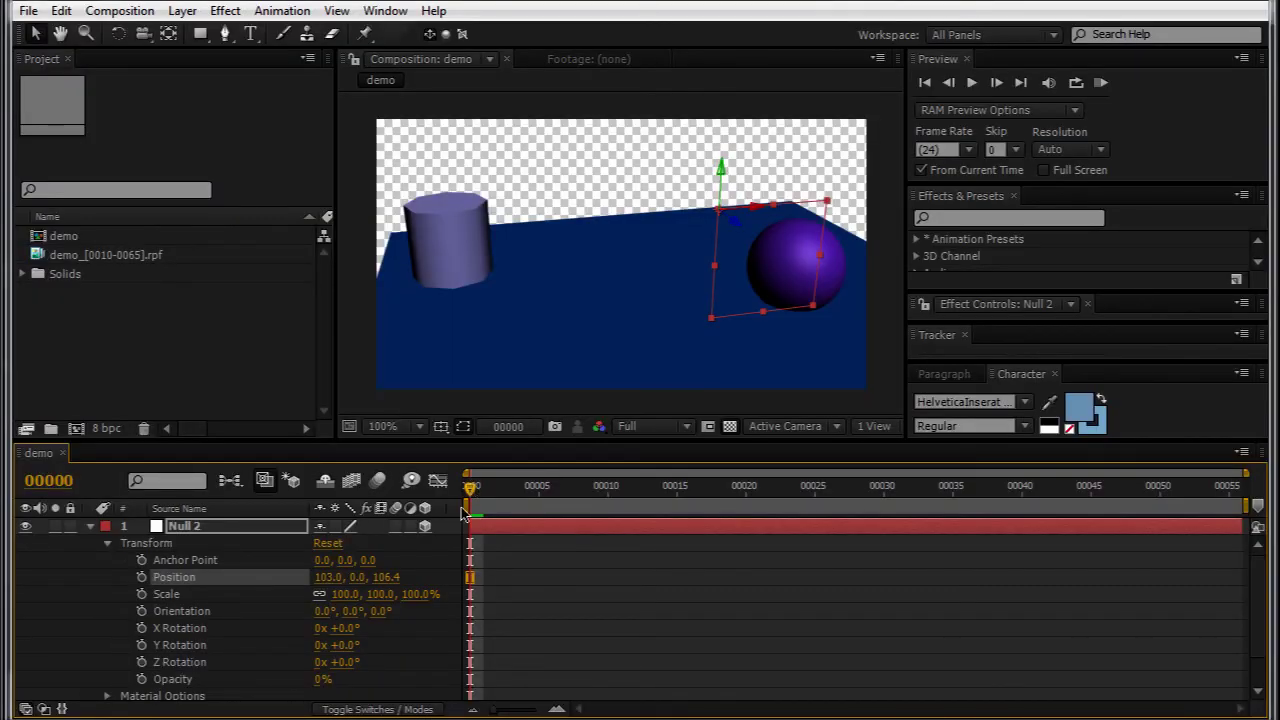
Paste the keyframe data onto Null 2's Position and scrub from frame 1 to preview its path.
key("ctrl+v")
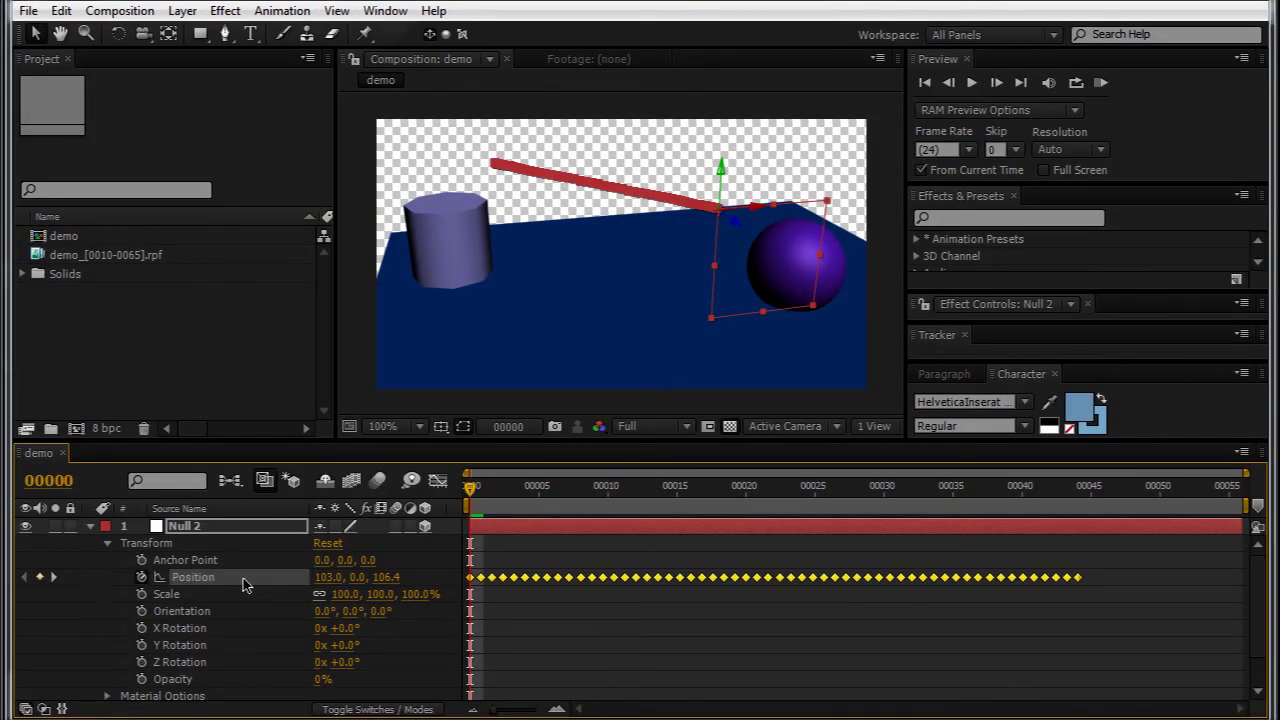
left_click(483, 487)
left_click_drag(522, 490, 172, 520)
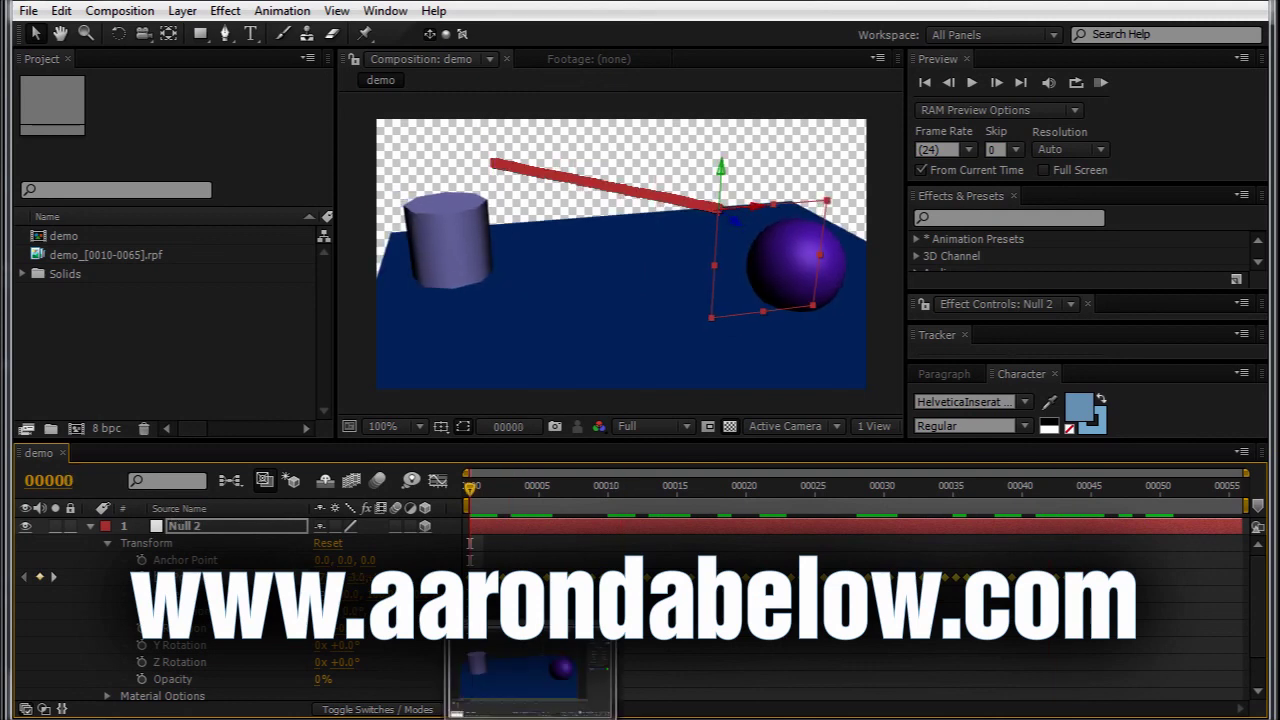